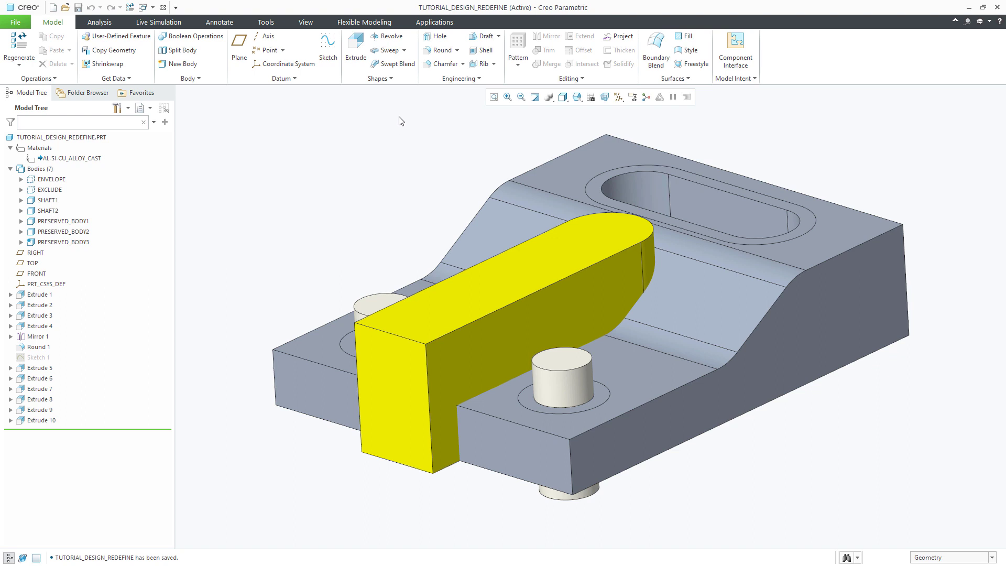
Enter the Generative Design environment from the Applications add-ons
left_click(435, 22)
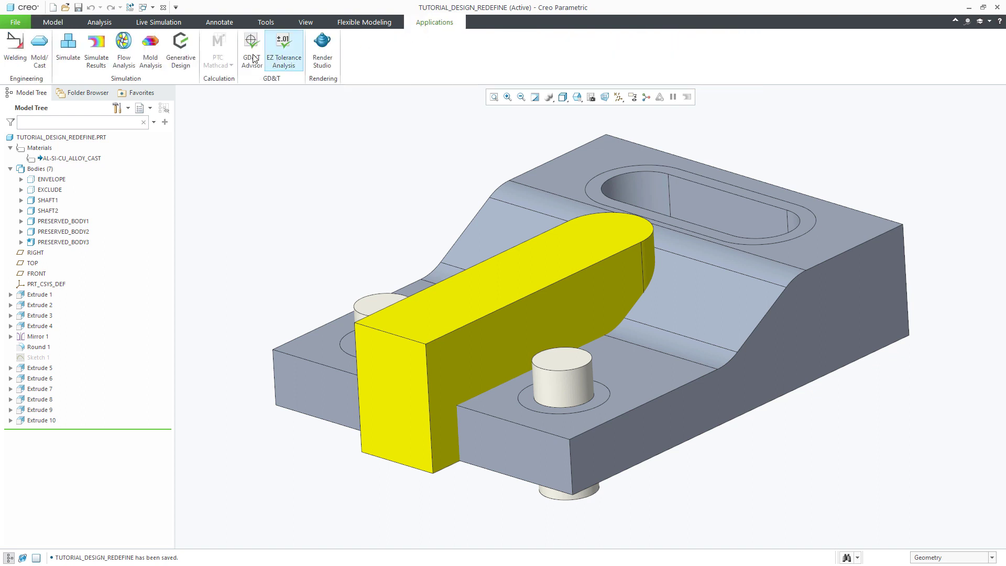
left_click(180, 48)
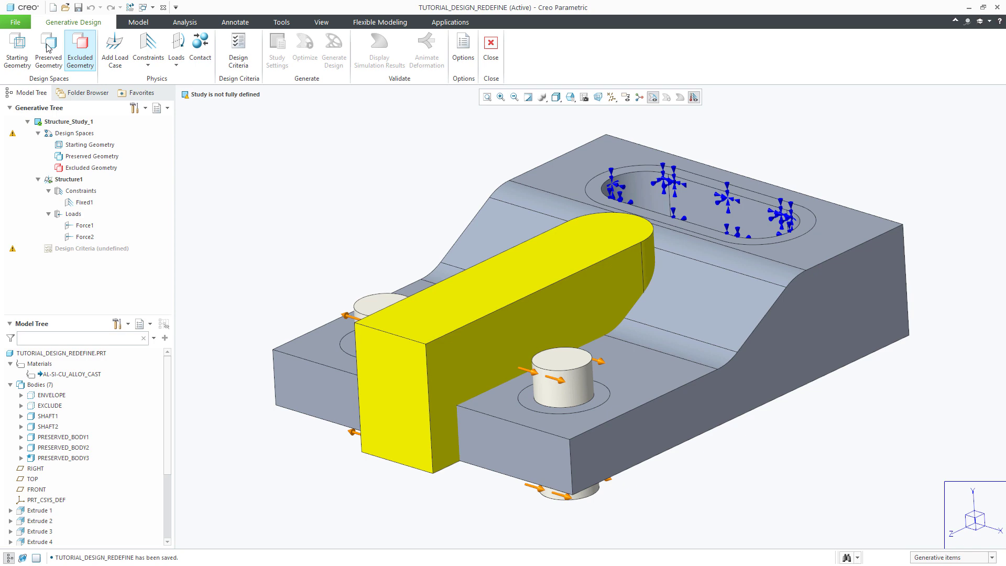
Assign ENVELOPE as starting geometry and PRESERVED_BODY1, 2 and 3 as preserved geometry
left_click(17, 48)
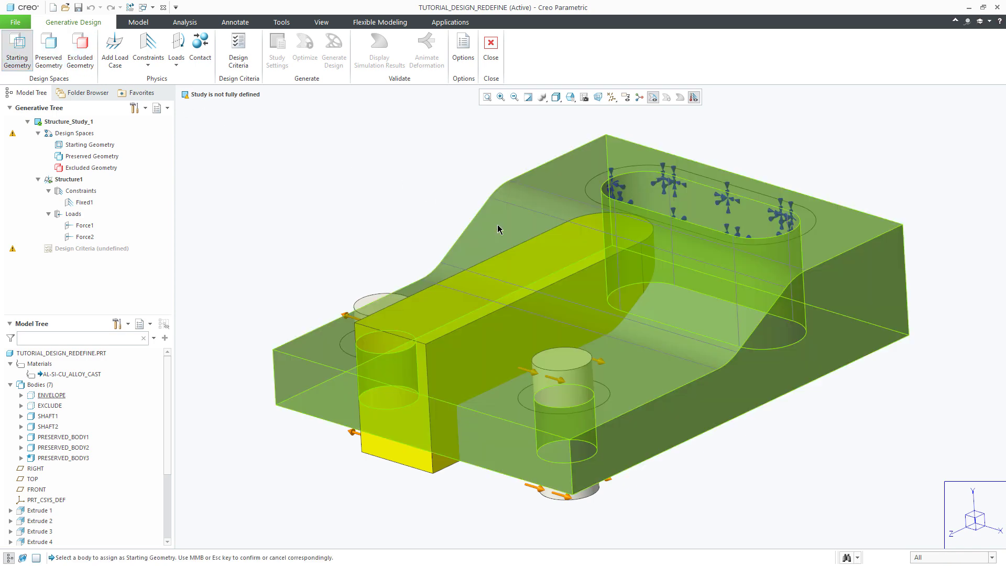
left_click(489, 221)
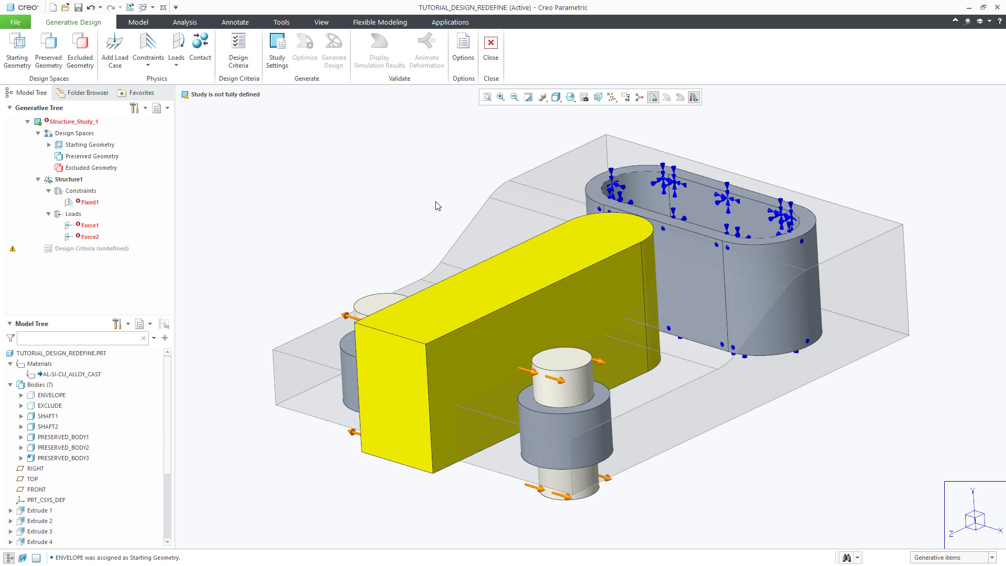
left_click(49, 47)
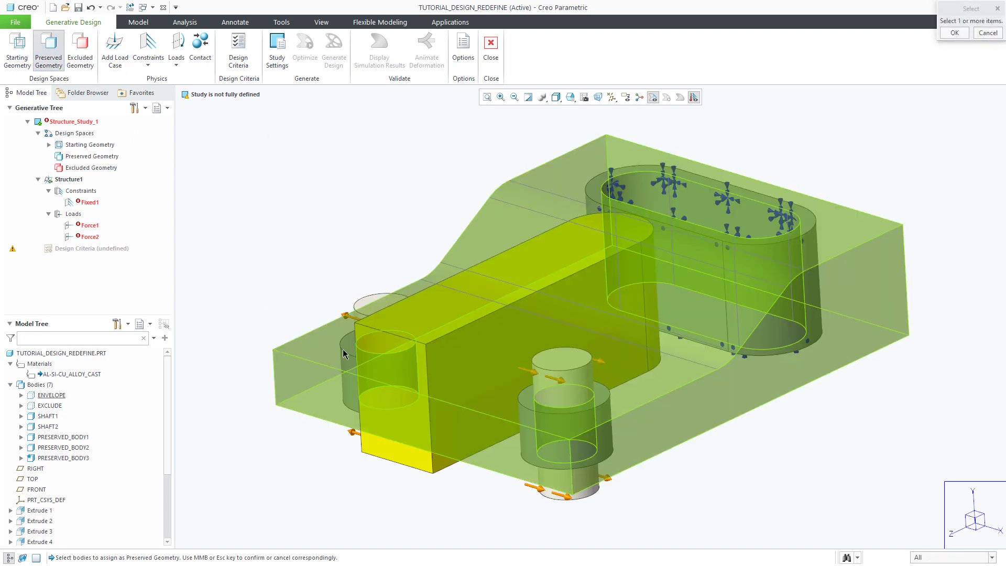
left_click(346, 350)
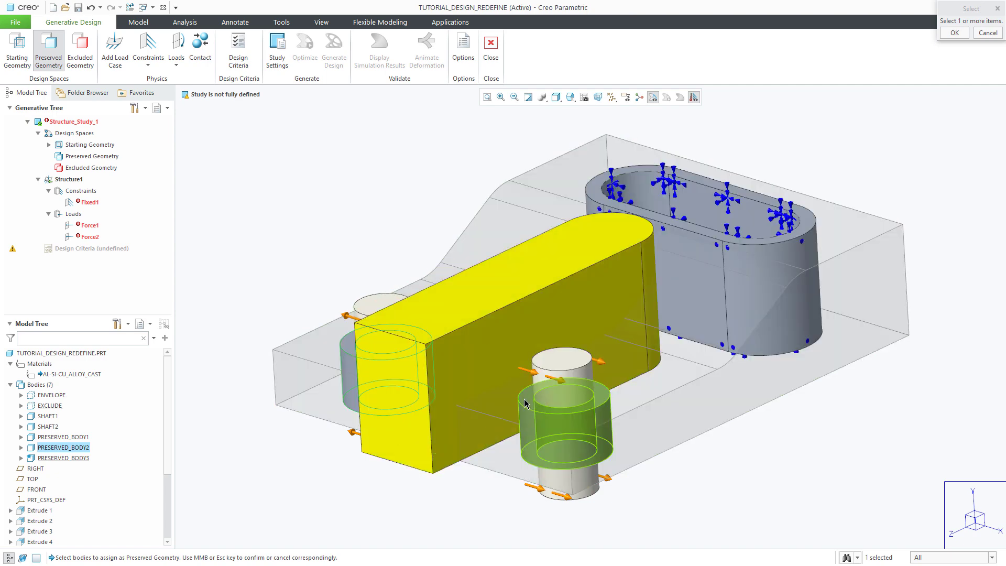
left_click(562, 378, "ctrl")
left_click(606, 258, "ctrl")
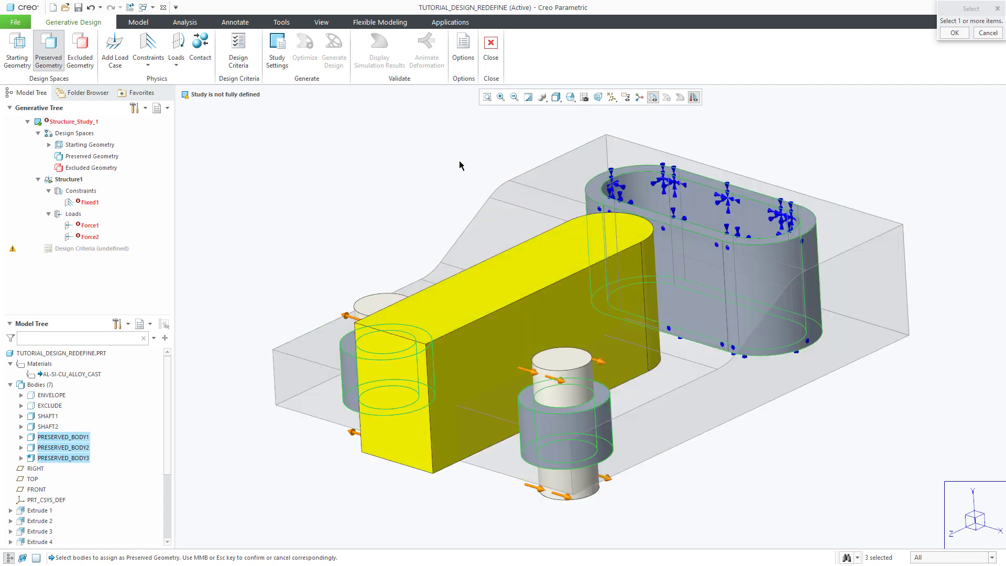
middle_click(459, 160)
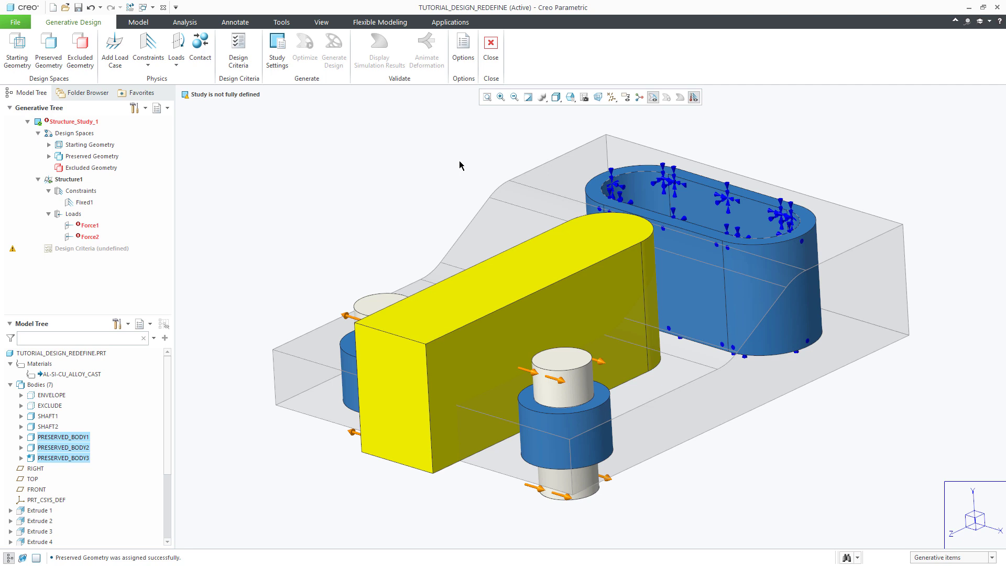
Exclude the yellow EXCLUDE body, then select Structure1 to review its loads
left_click(88, 54)
left_click(425, 313)
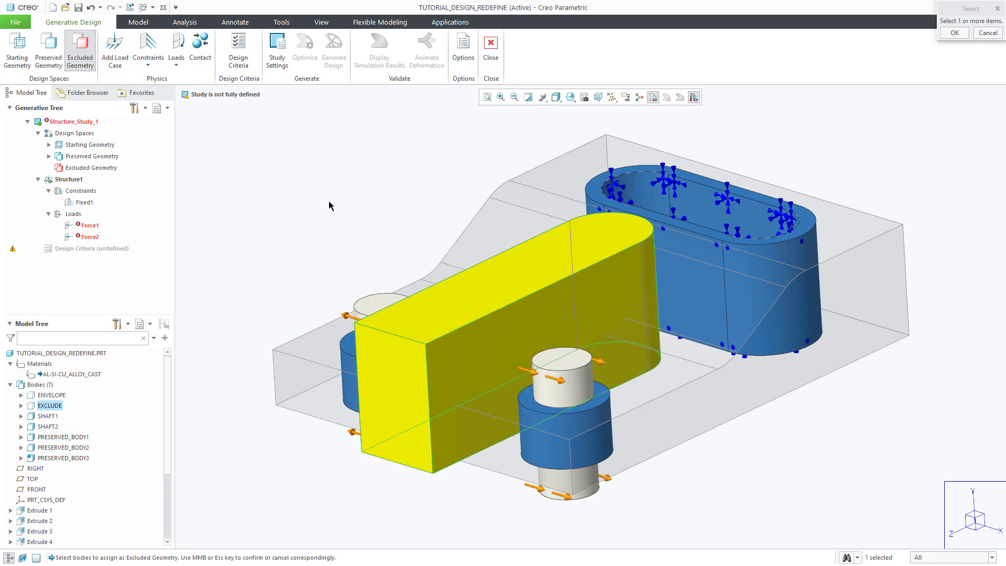
middle_click(329, 207)
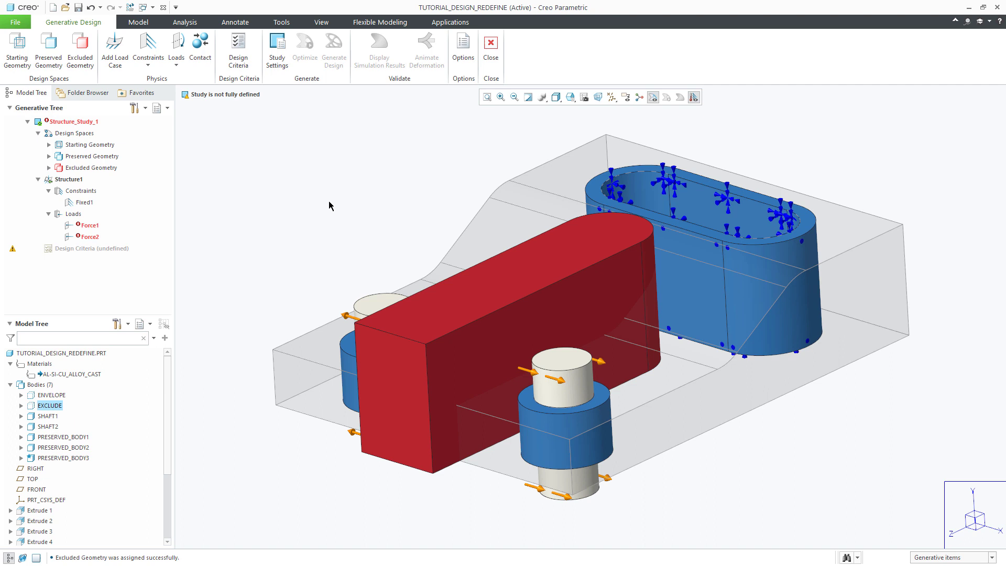
left_click(68, 179)
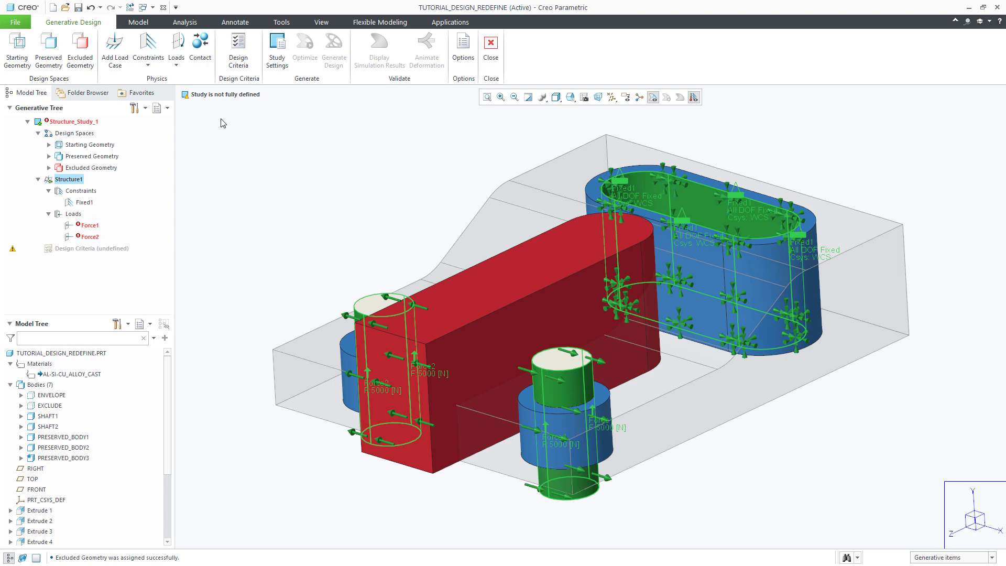
Add contacts between SHAFT2 and ENVELOPE and between SHAFT1 and ENVELOPE
left_click(201, 48)
left_click(360, 305)
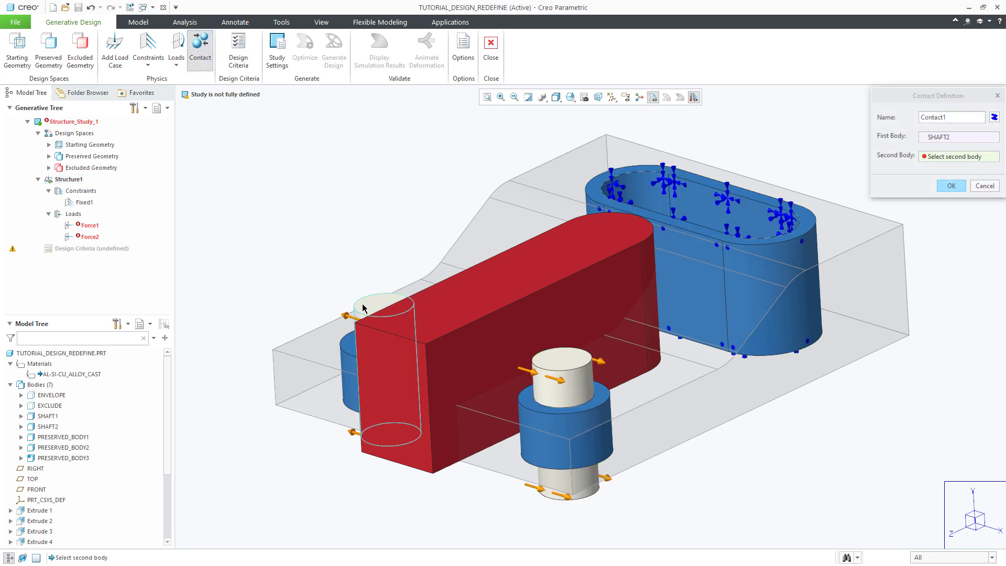
left_click(473, 254)
middle_click(374, 217)
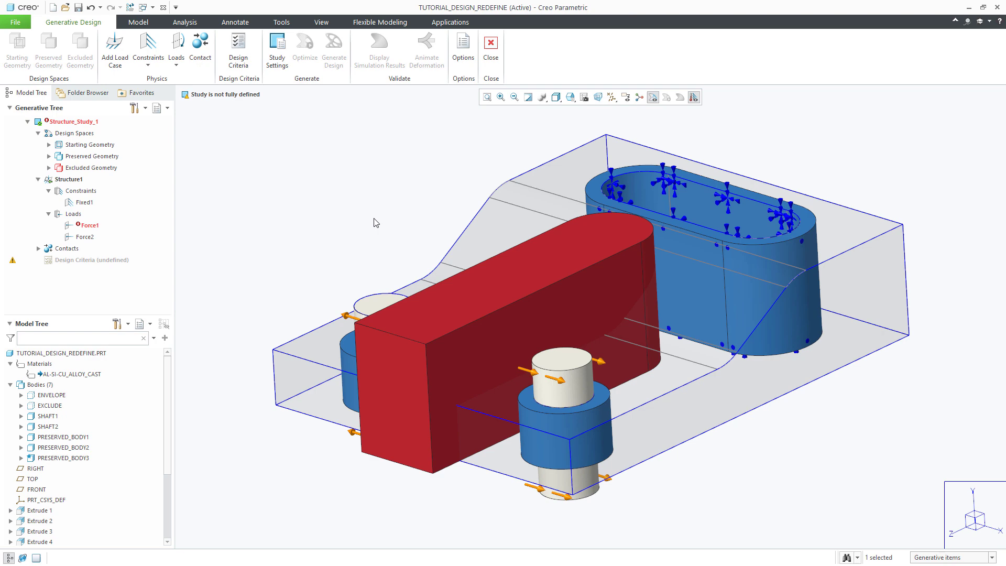
left_click(204, 61)
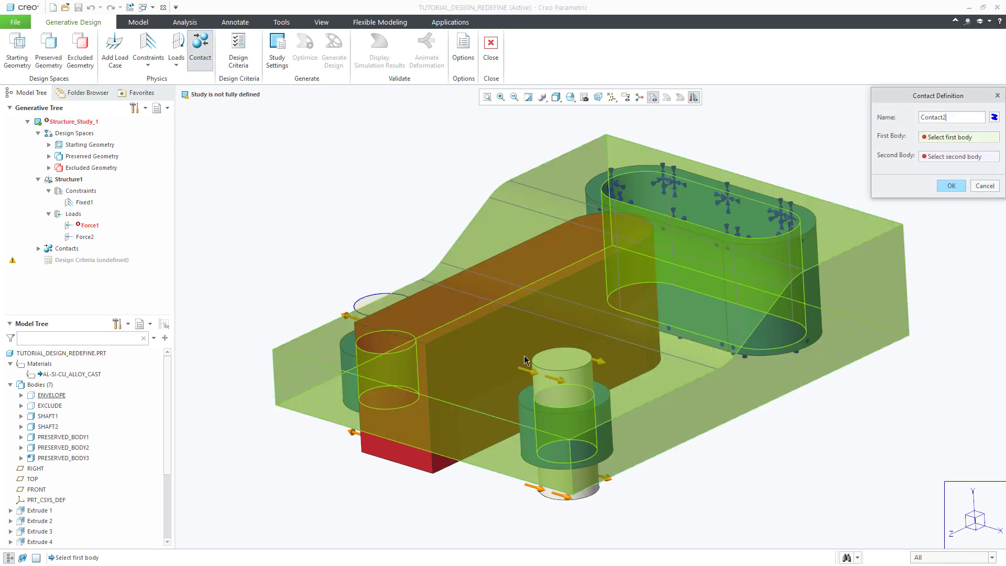
left_click(574, 378)
left_click(664, 370)
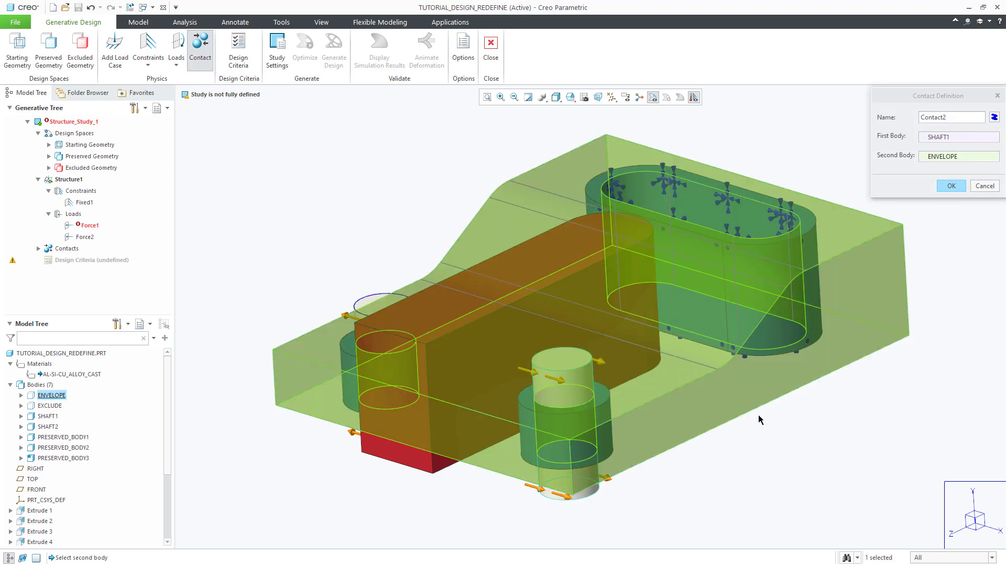
middle_click(789, 435)
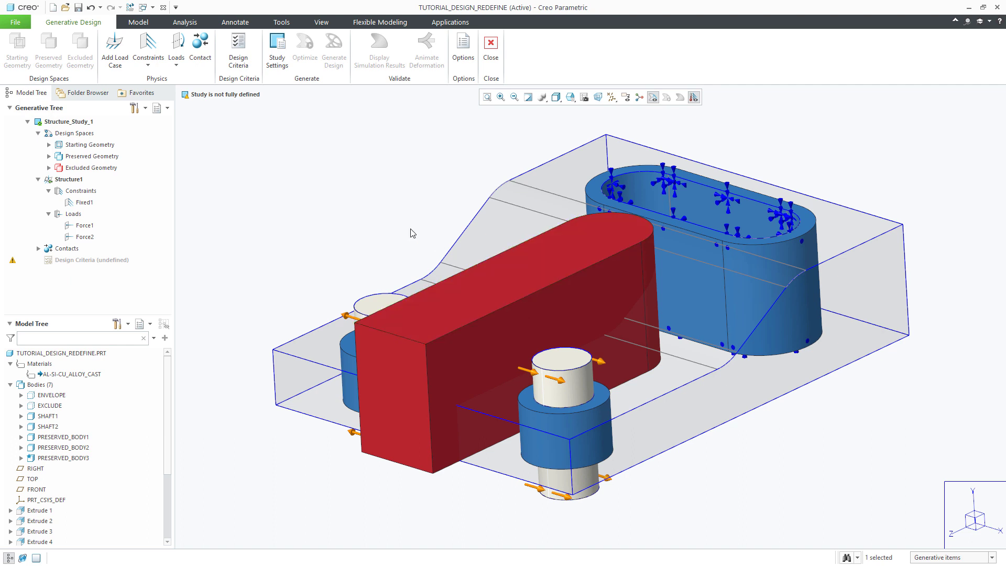
Create Structure2 with a fixed constraint on the three inner slot surfaces
left_click(117, 52)
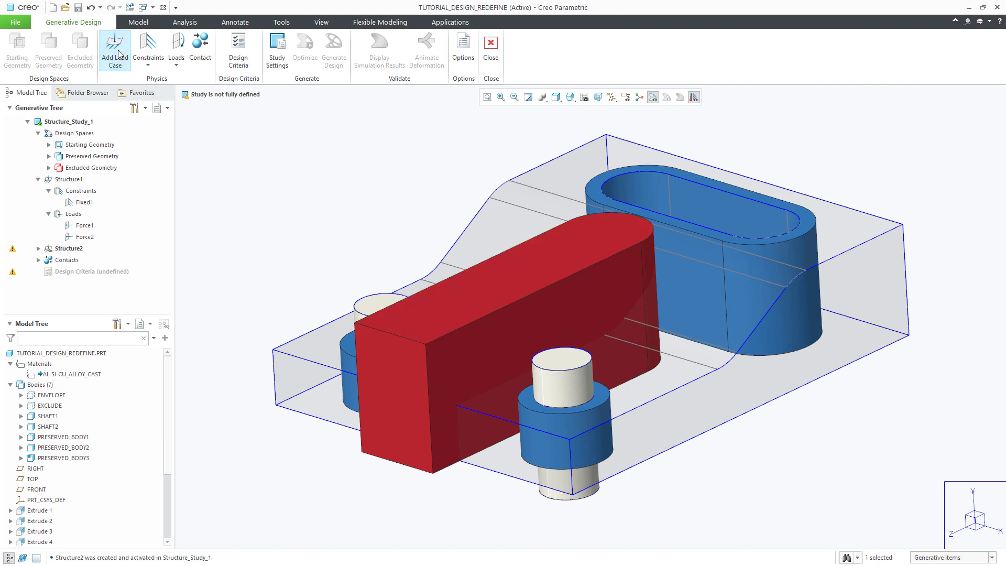
left_click(148, 45)
left_click(667, 197)
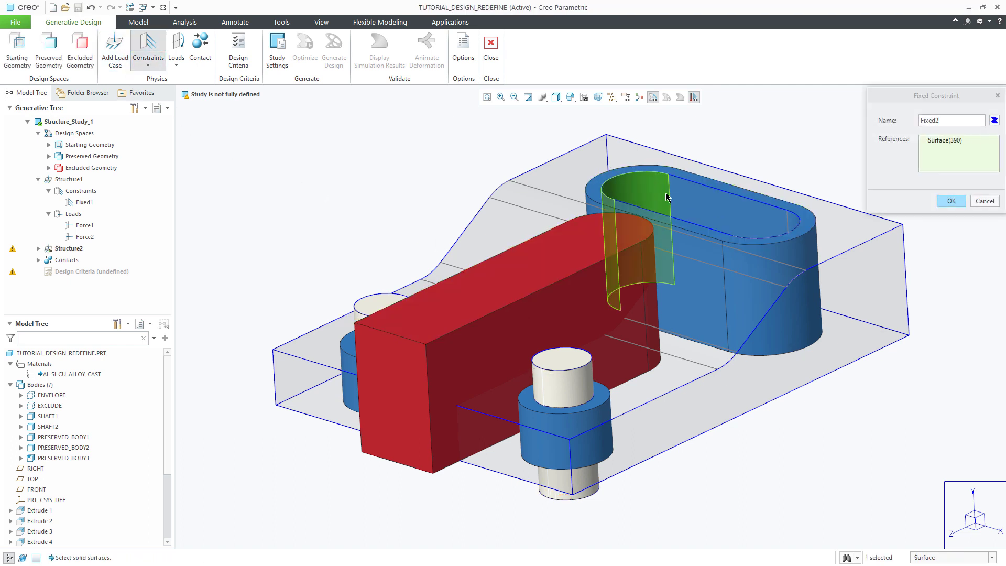
left_click(696, 207, "ctrl")
left_click(790, 229, "ctrl")
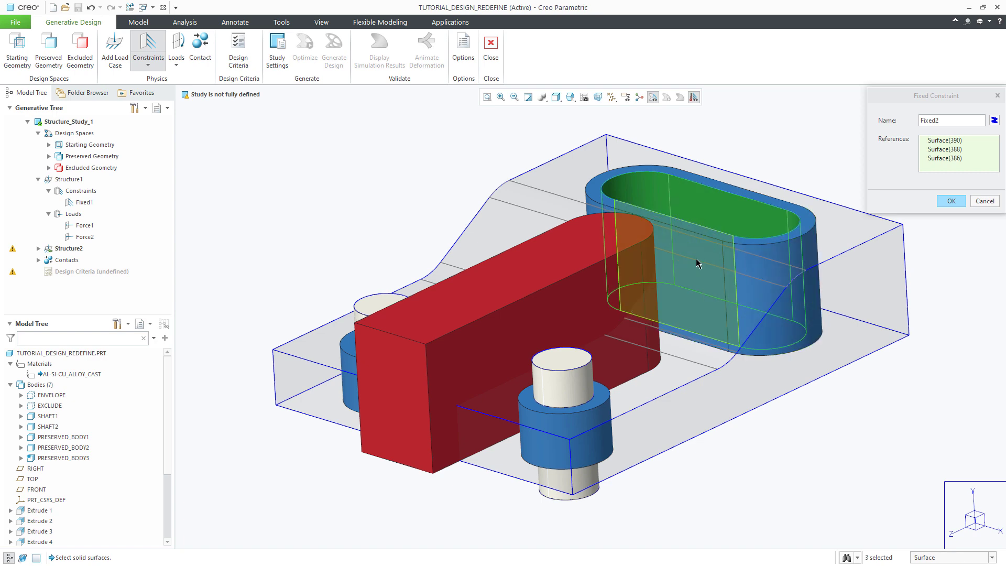
middle_click(712, 255)
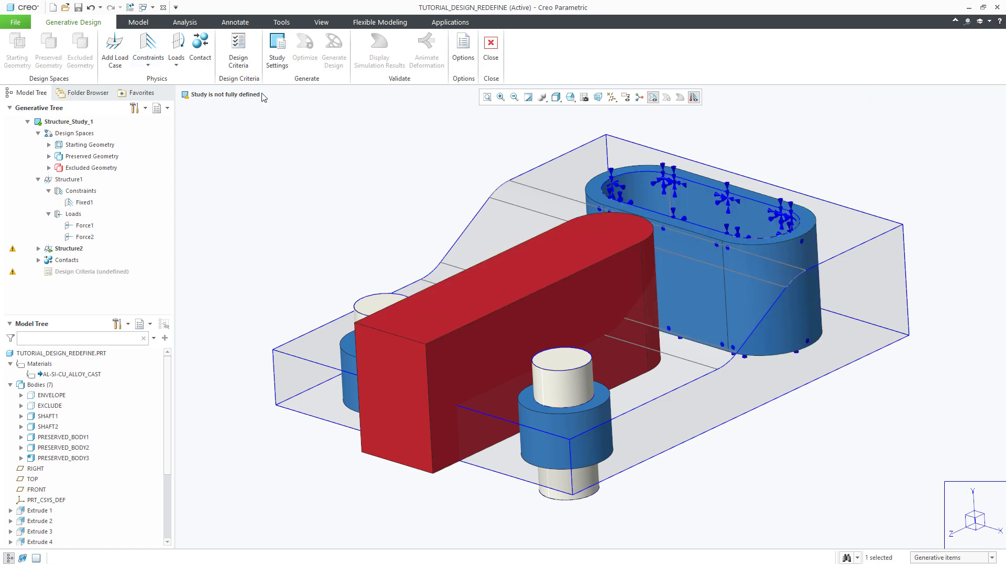
Apply a 3500 Y-component moment to both shaft boss ring faces, then view the other side
left_click(177, 43)
mouse_move(550, 408)
middle_mouse_down()
mouse_move(597, 250)
mouse_move(592, 186)
middle_mouse_up()
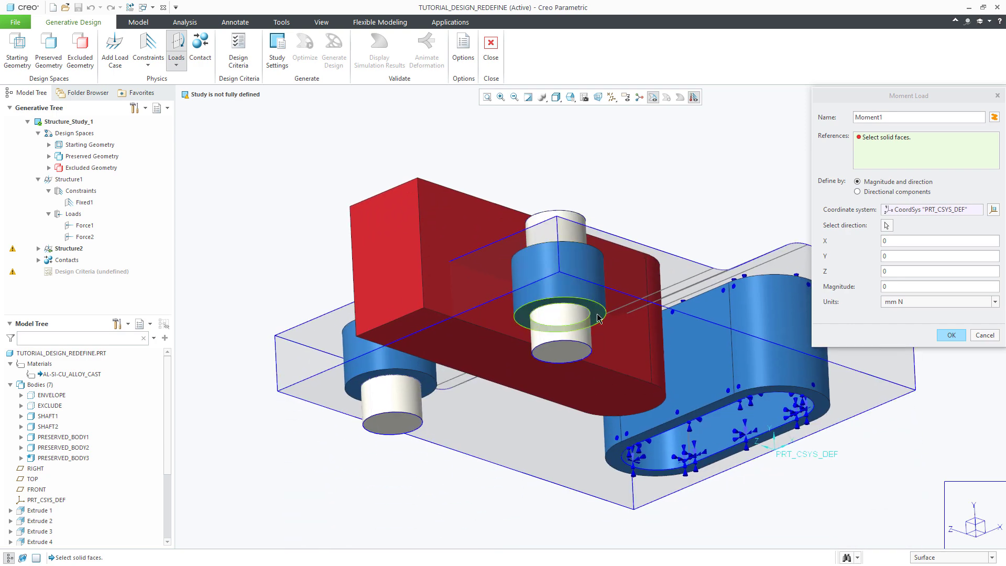
left_click(586, 314)
left_click(434, 387, "ctrl")
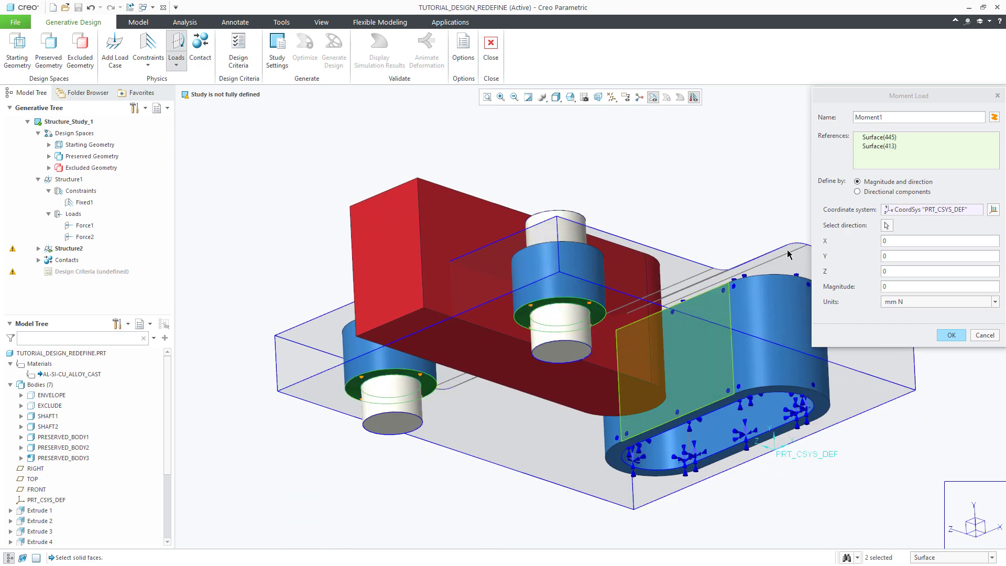
left_click(865, 193)
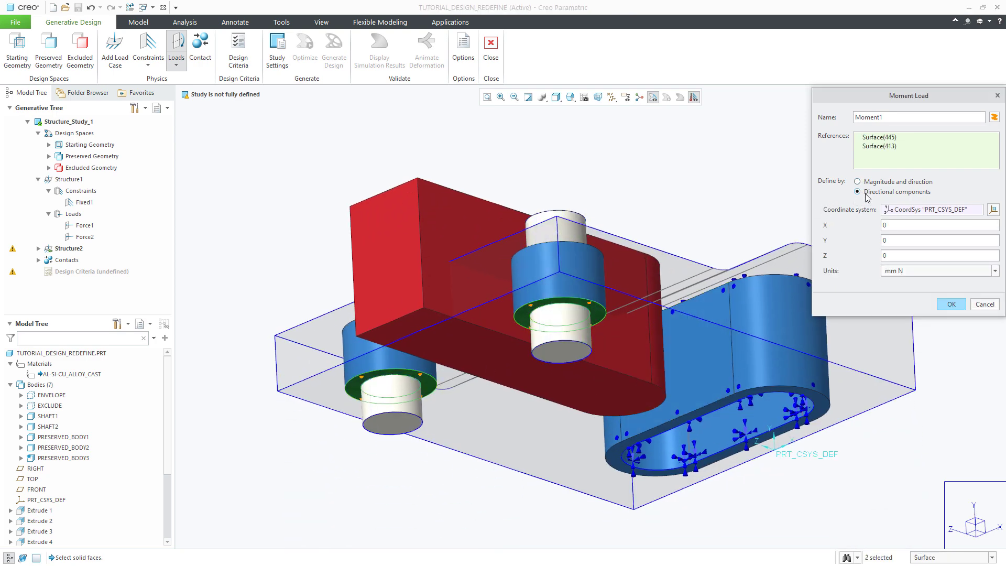
double_click(904, 240)
type("3500")
left_click(949, 305)
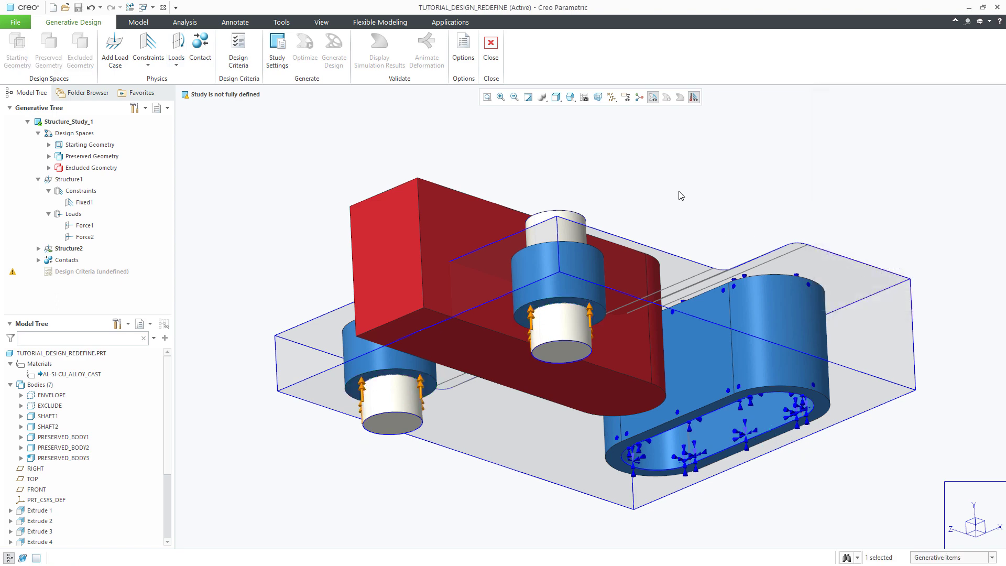
mouse_move(678, 193)
middle_mouse_down()
mouse_move(687, 238)
mouse_move(647, 348)
middle_mouse_up()
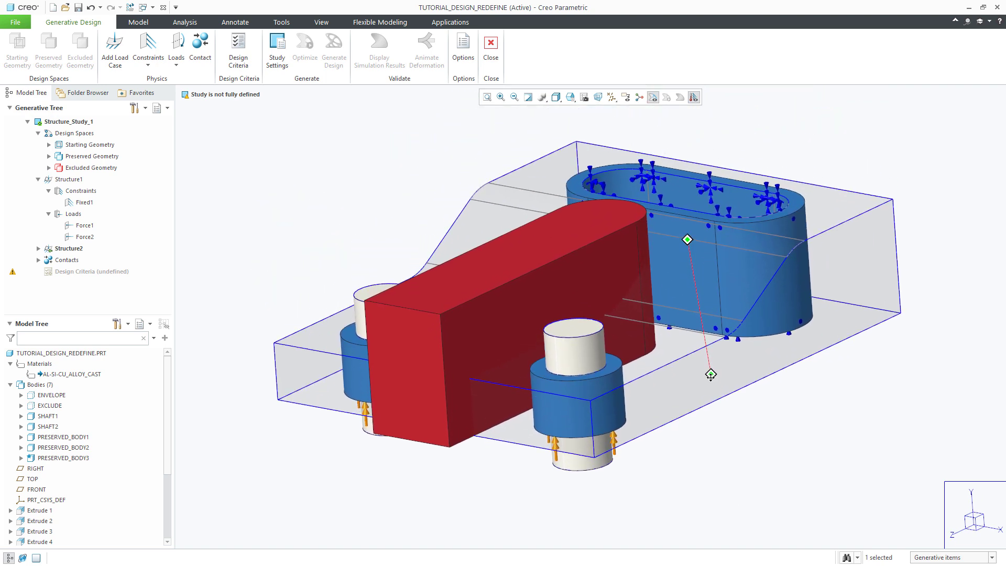
left_click(409, 236)
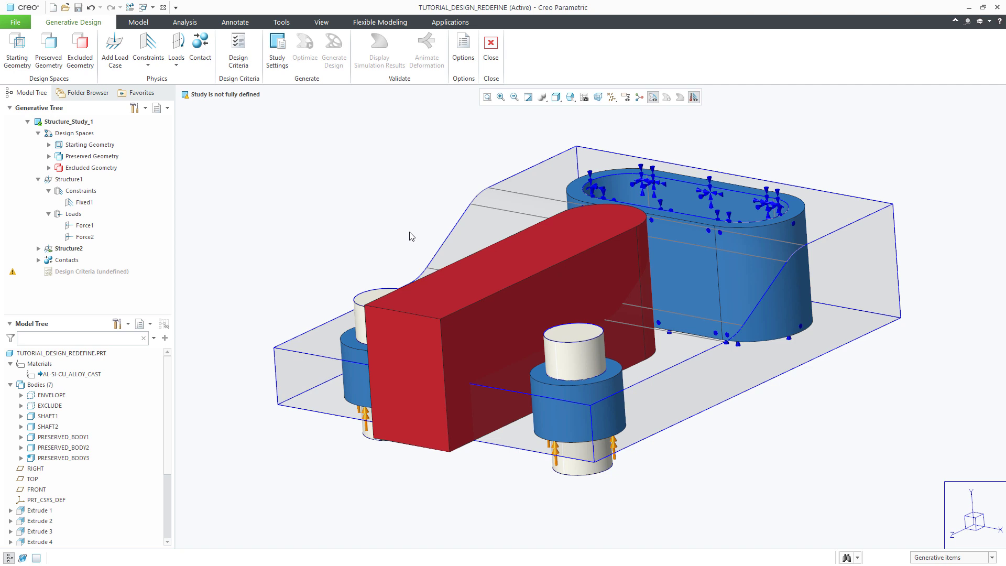
Set a 30% volume limit, RIGHT-plane symmetry and material, then run the optimization
left_click(239, 51)
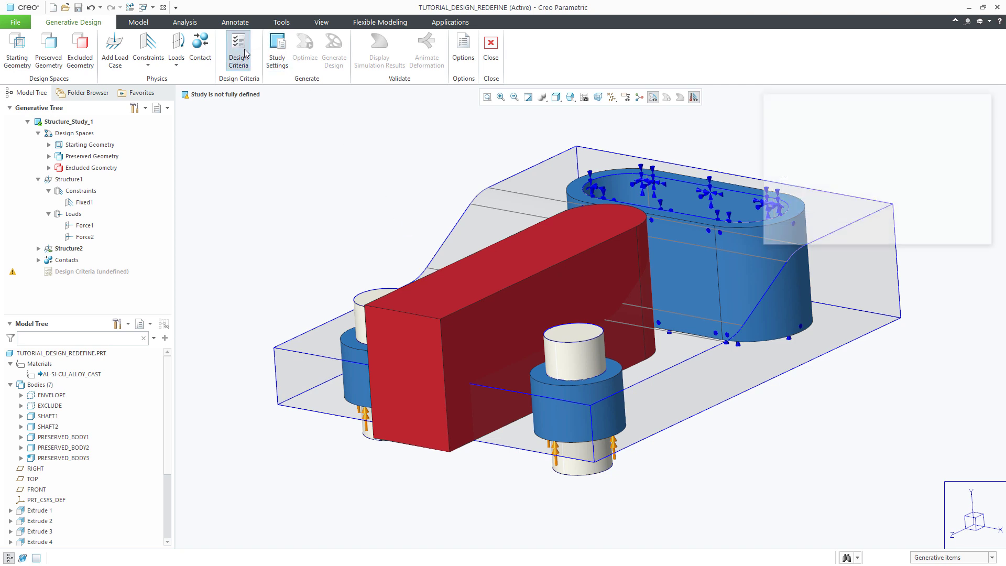
left_click_drag(813, 140, 838, 142)
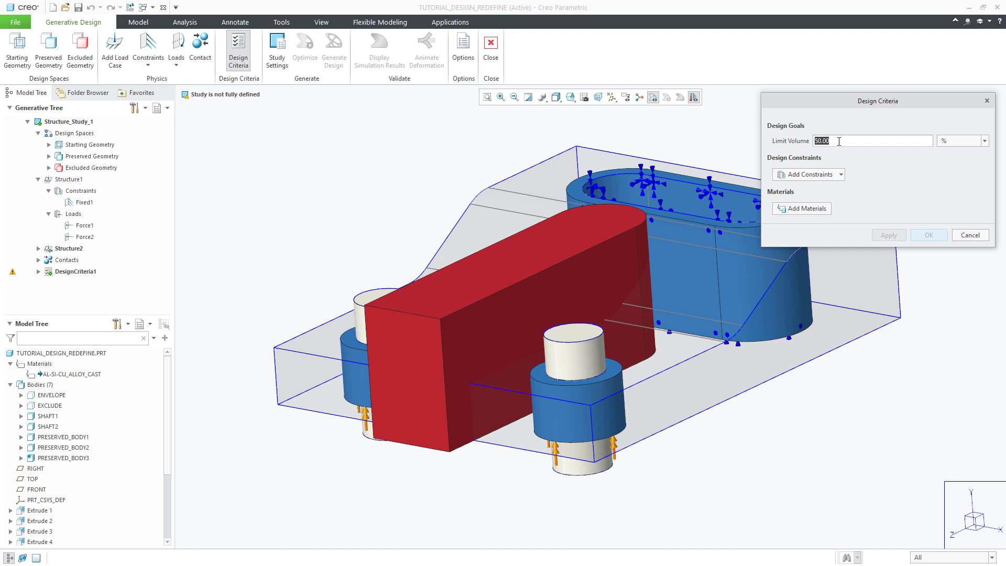
type("30")
left_click(813, 174)
left_click(832, 292)
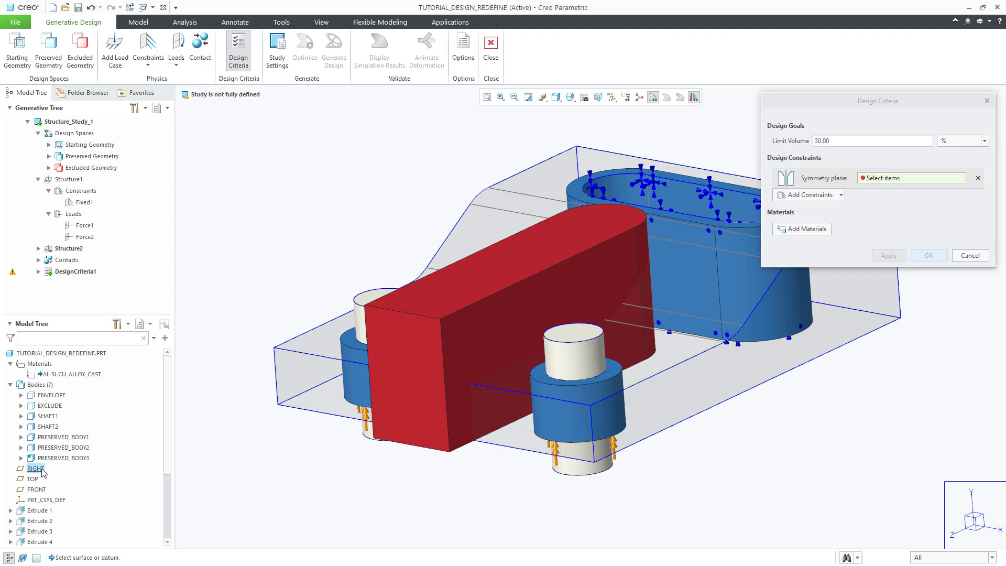
left_click(36, 469)
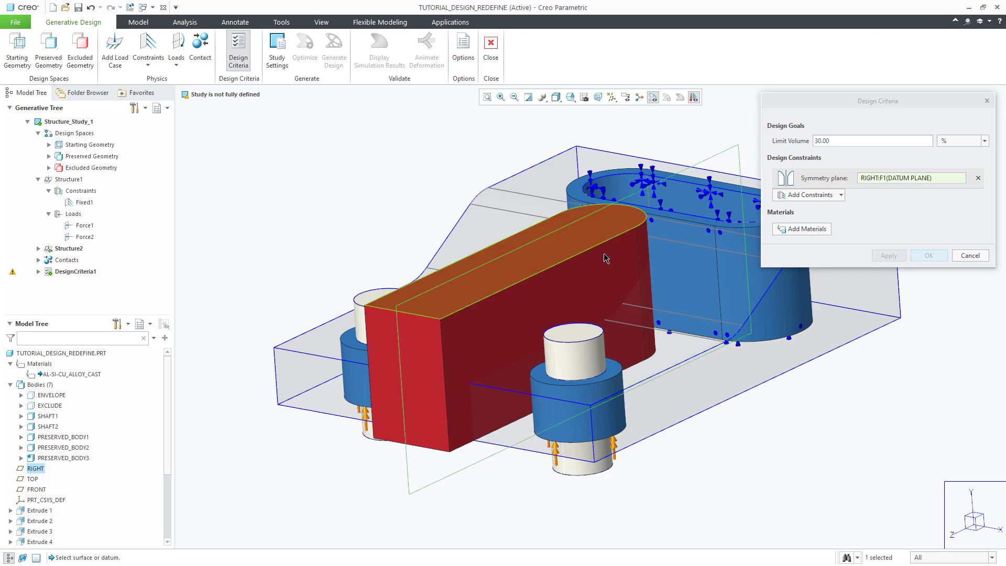
left_click(820, 233)
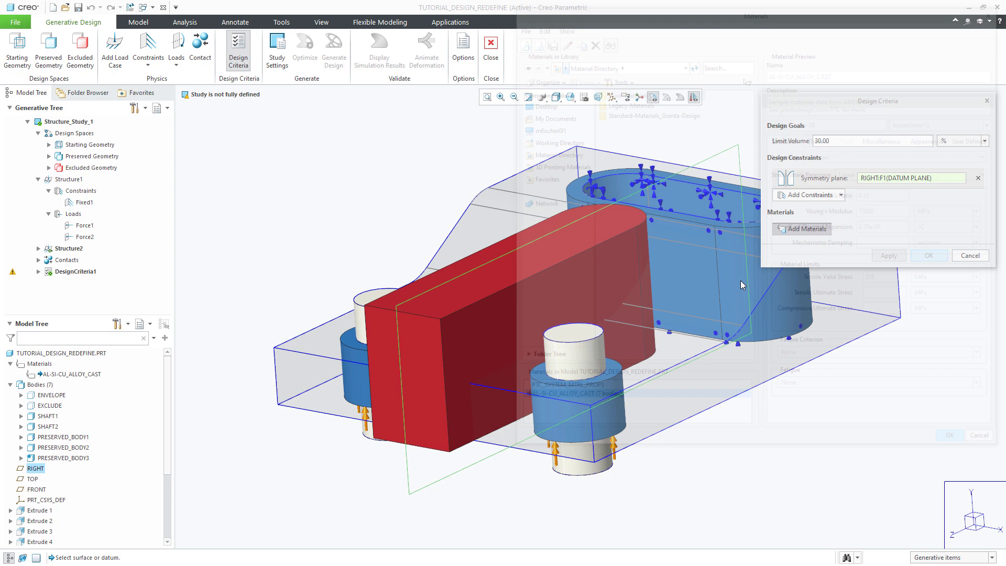
left_click(927, 270)
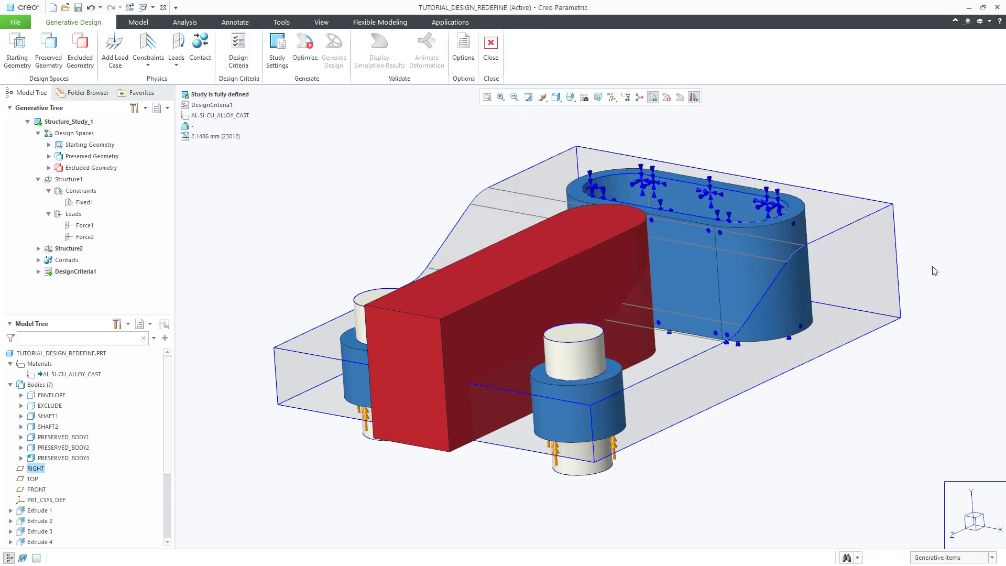
left_click(308, 50)
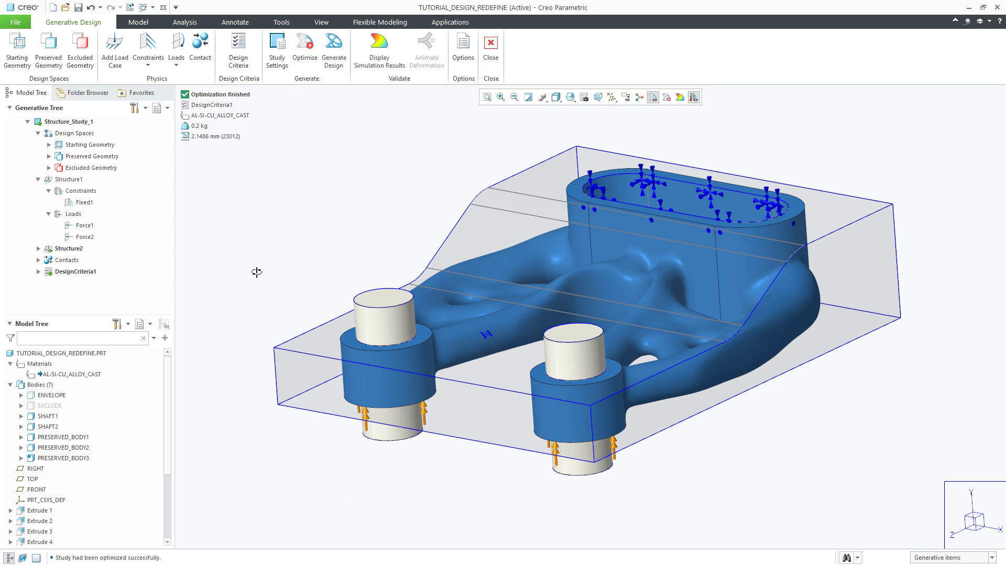
View the optimized bracket from above with its Von Mises stress plot
mouse_move(256, 272)
middle_mouse_down()
mouse_move(294, 225)
mouse_move(271, 290)
middle_mouse_up()
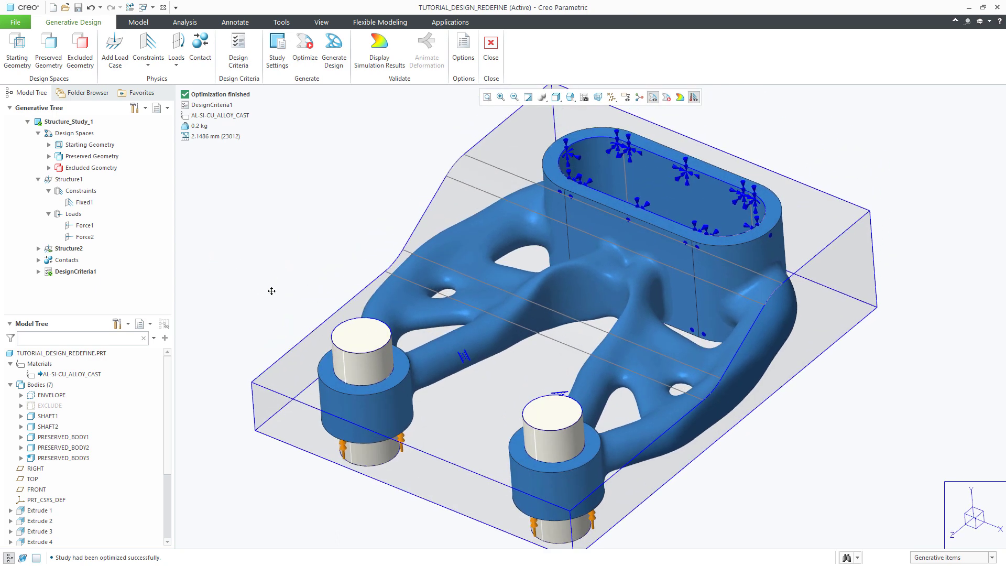
left_click(373, 53)
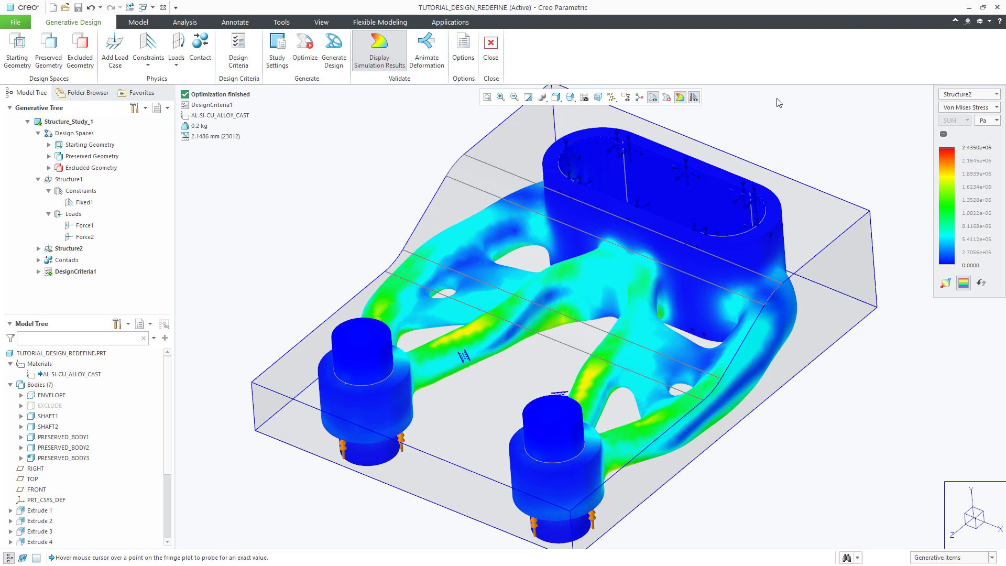
Check the displacement plot, then return to Von Mises stress
left_click(955, 110)
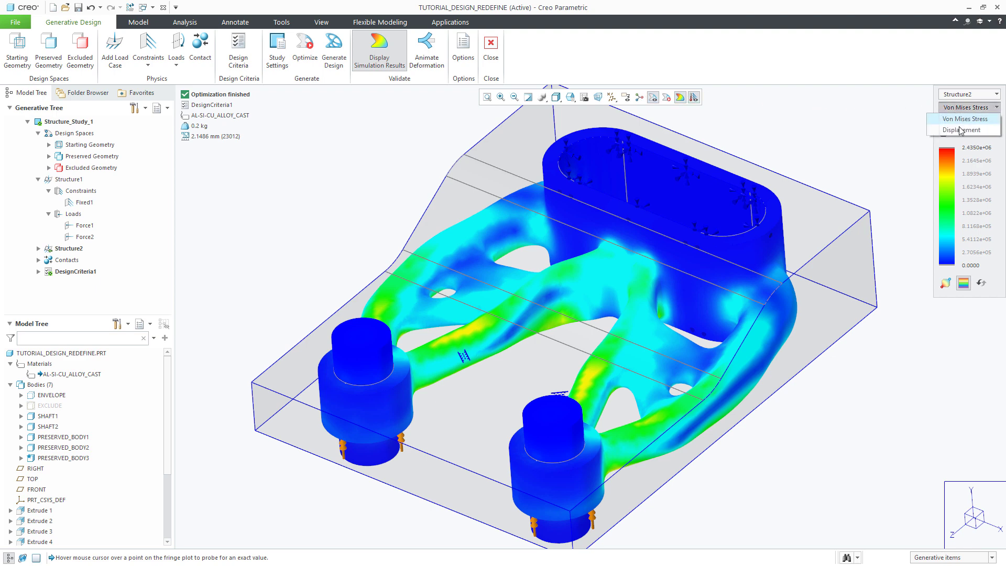
left_click(961, 131)
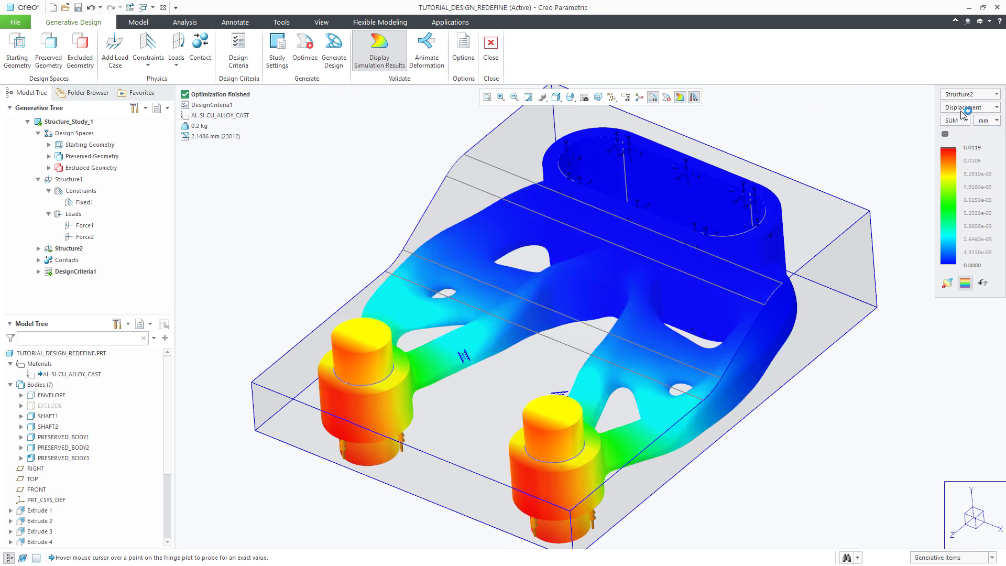
left_click(962, 110)
left_click(963, 119)
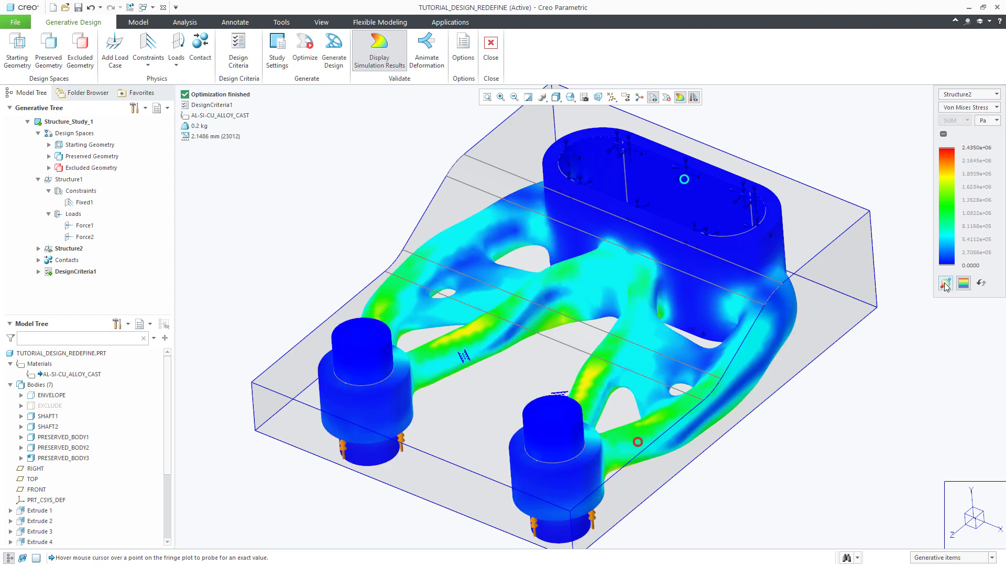
middle_click_drag(848, 469, 842, 453)
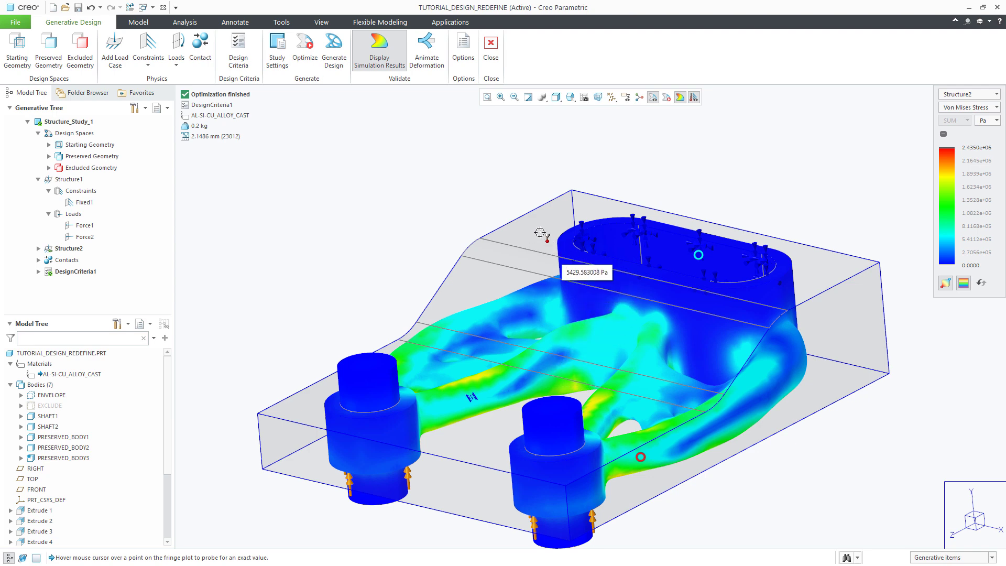
Generate the design as a new part reconstructed to B-Rep
left_click(336, 49)
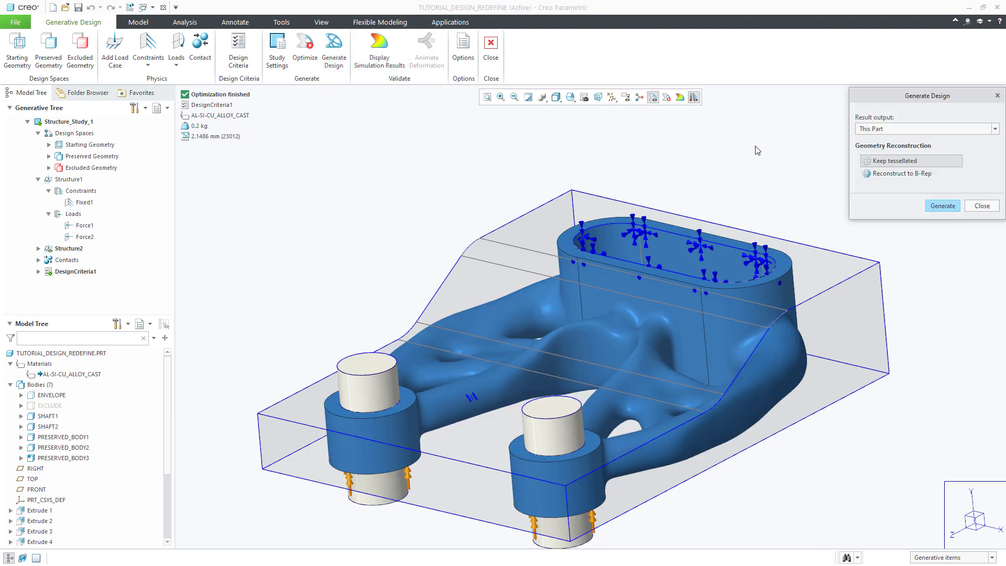
left_click(874, 131)
left_click(872, 141)
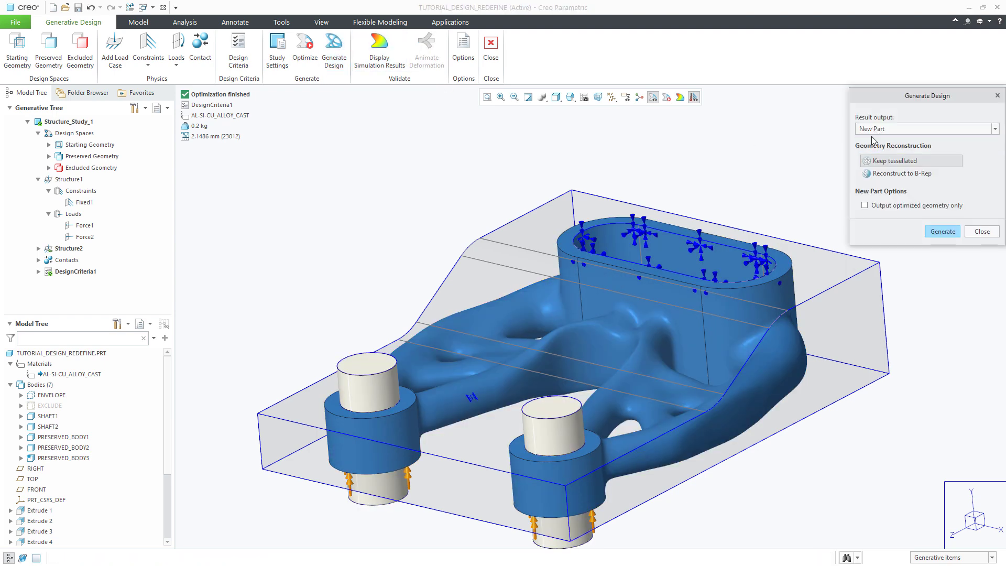
left_click(884, 174)
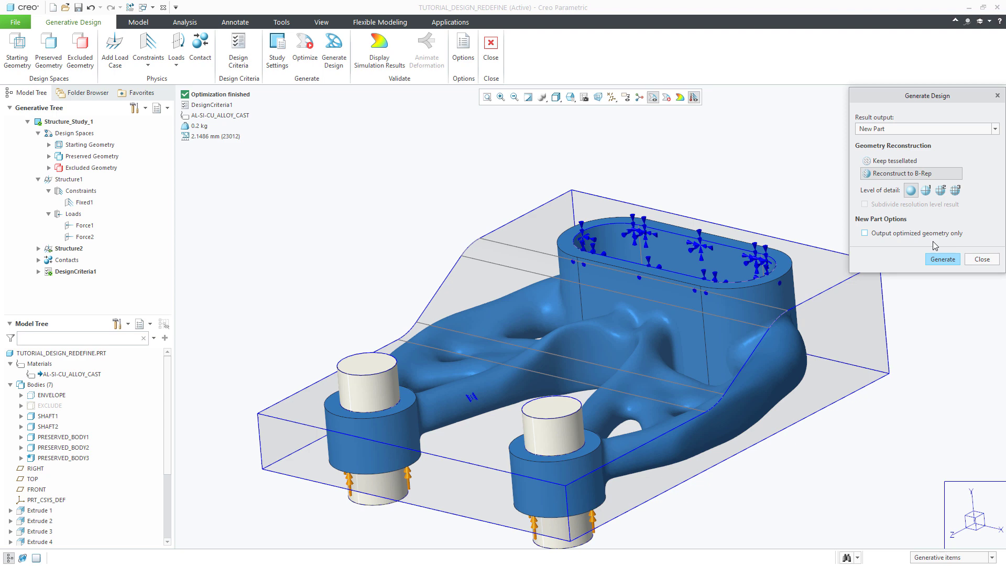
left_click(943, 261)
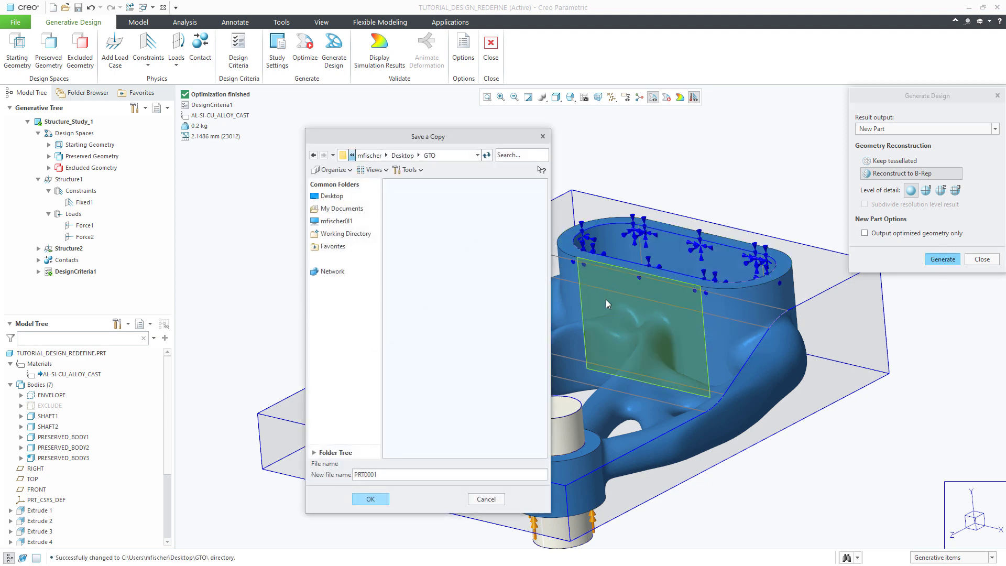
Save the reconstructed part under the name 'result'
double_click(415, 475)
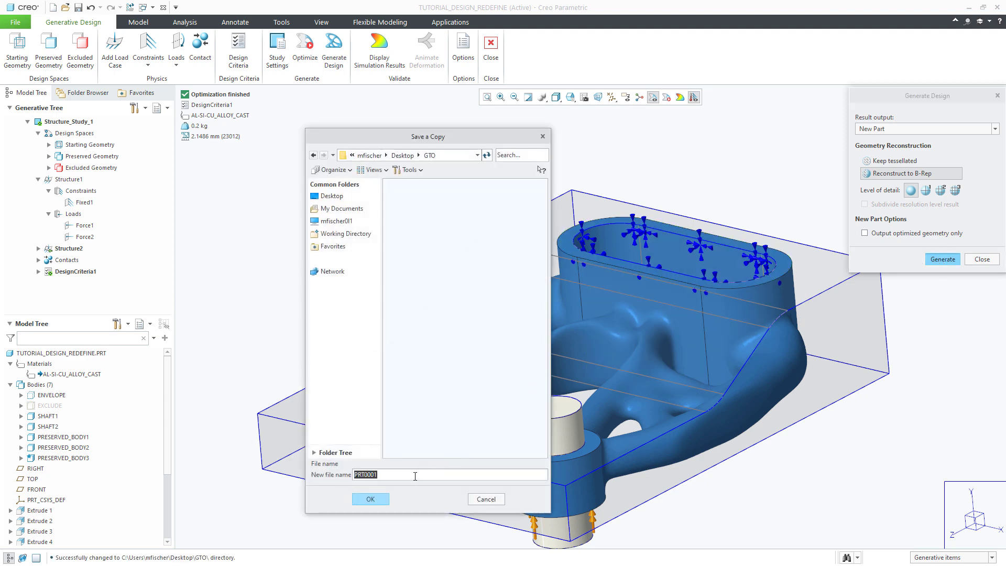
type("result")
left_click(384, 499)
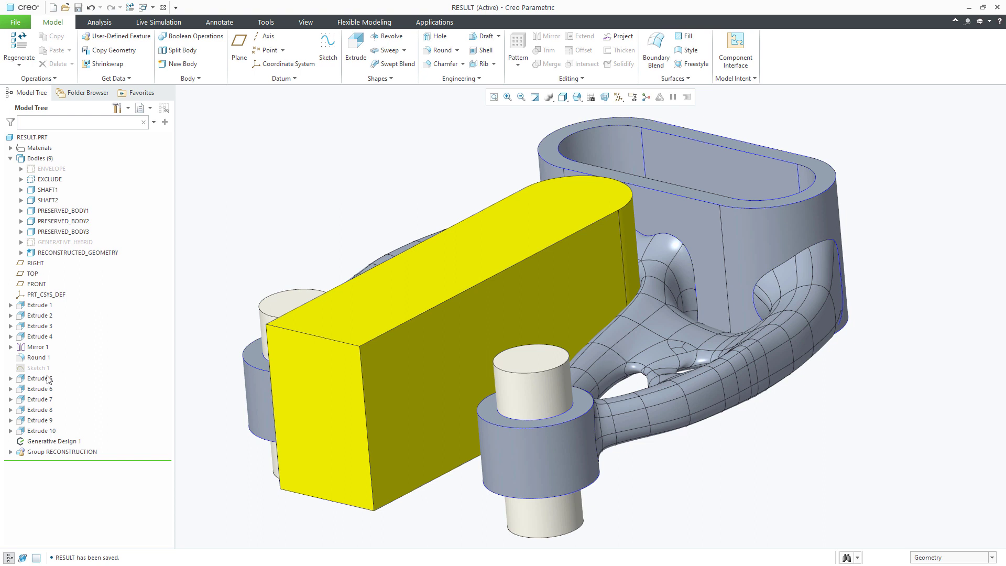
Redefine Extrude 5 to use Sketch 1 as its profile instead of its internal sketch
right_click(46, 378)
left_click(66, 341)
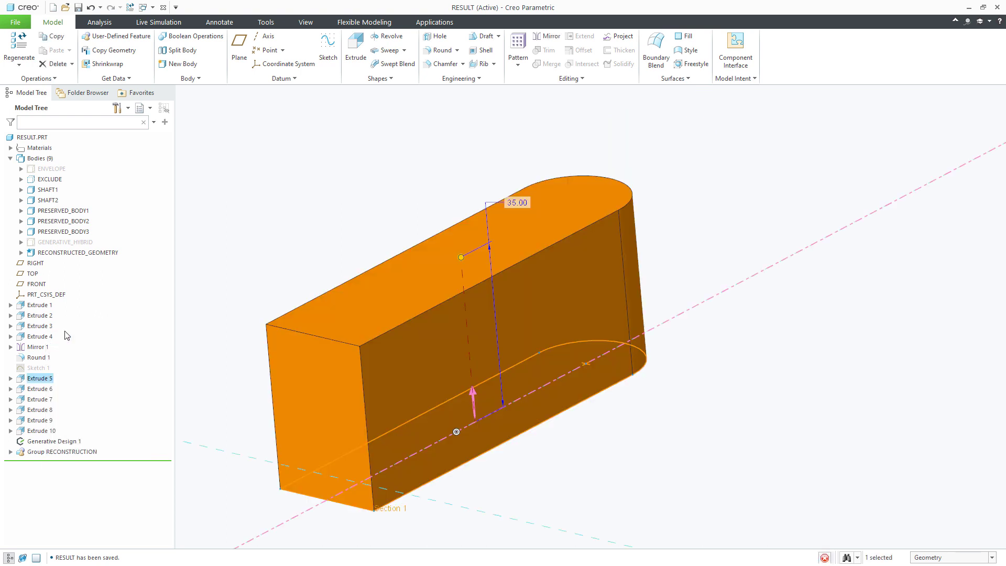
left_click(89, 80)
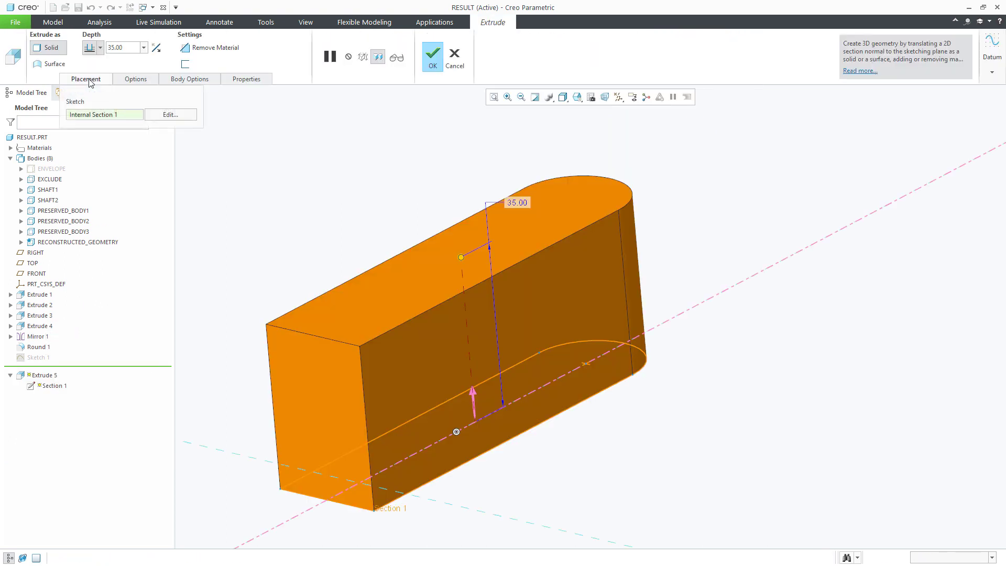
left_click(32, 358)
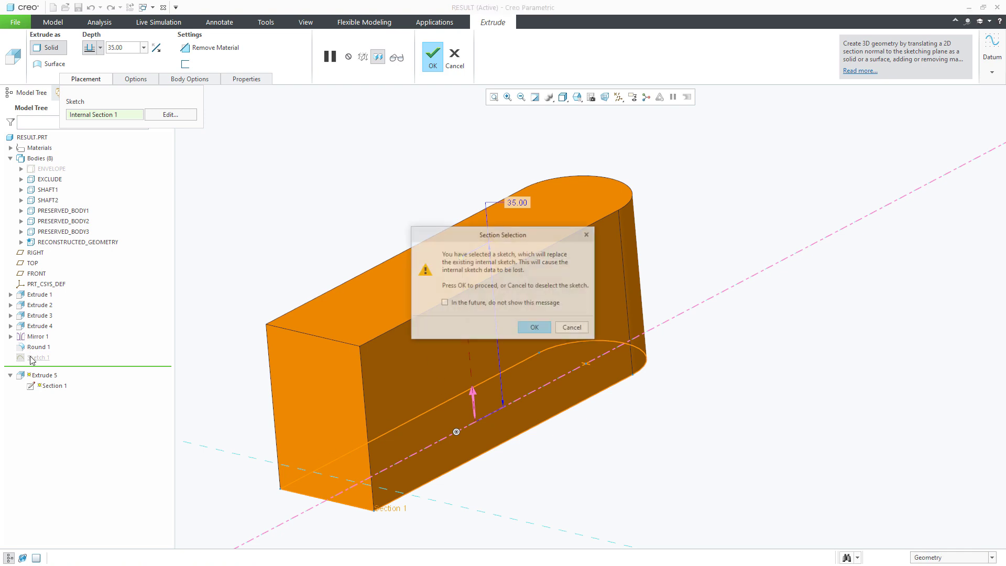
left_click(536, 328)
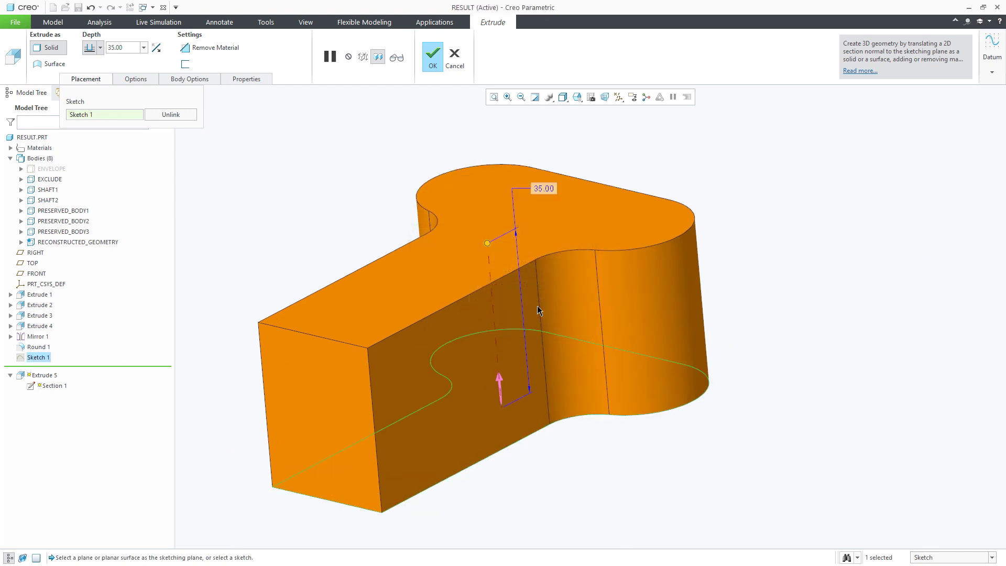
left_click(432, 51)
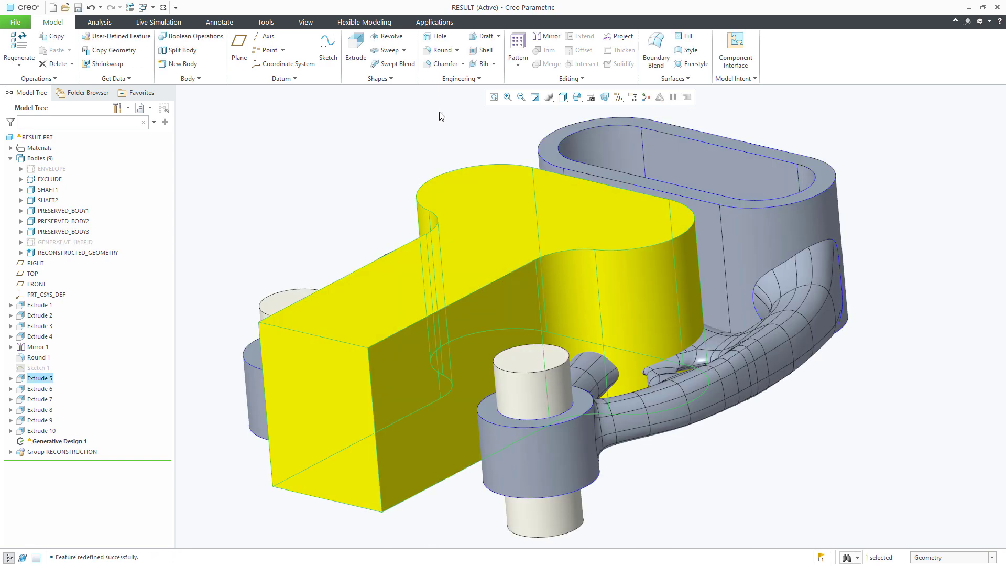
left_click(439, 116)
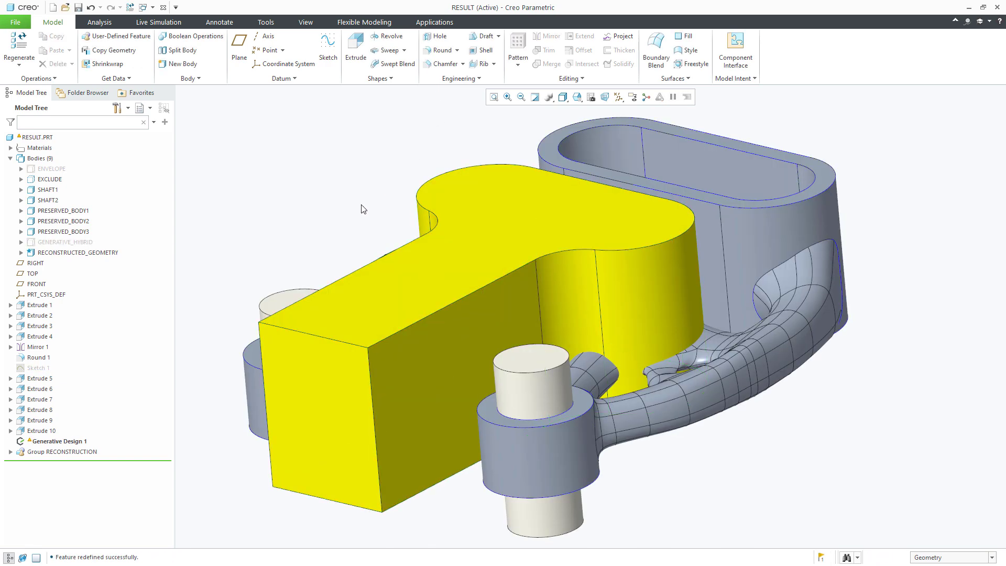
Edit Generative Design 1 and open DesignCriteria1 to show its manufacturing constraints
right_click(80, 442)
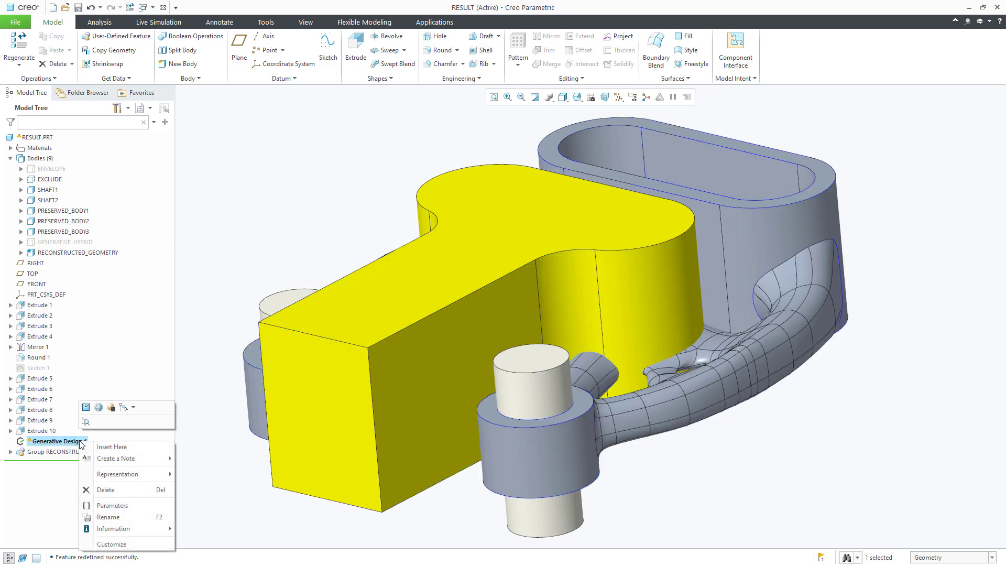
left_click(87, 407)
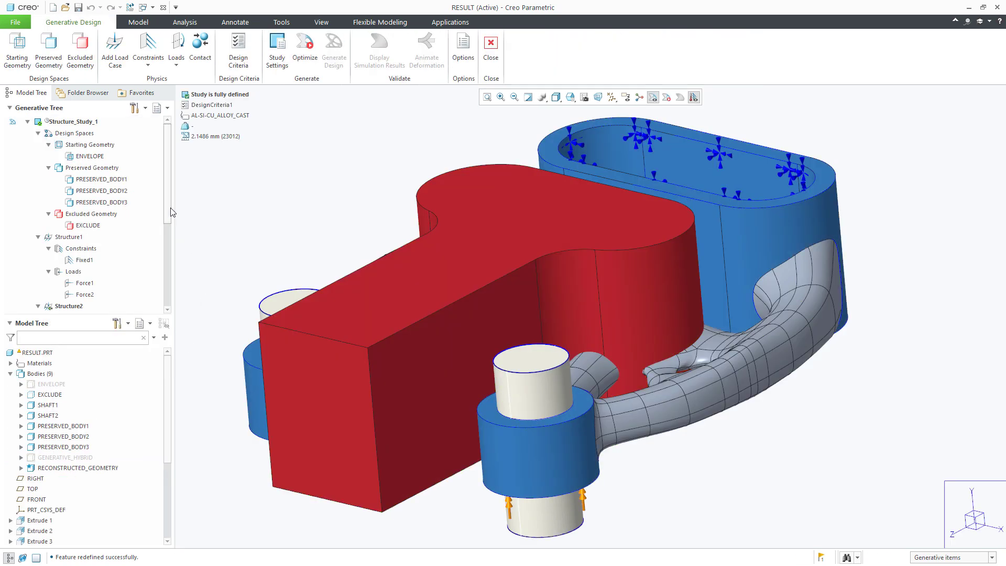
left_click_drag(167, 212, 167, 312)
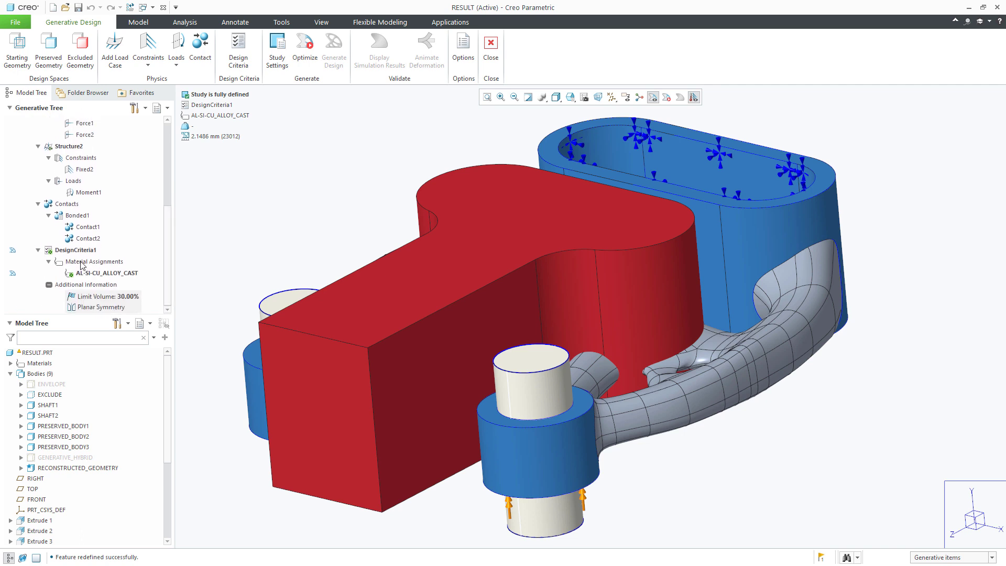
right_click(65, 252)
left_click(71, 230)
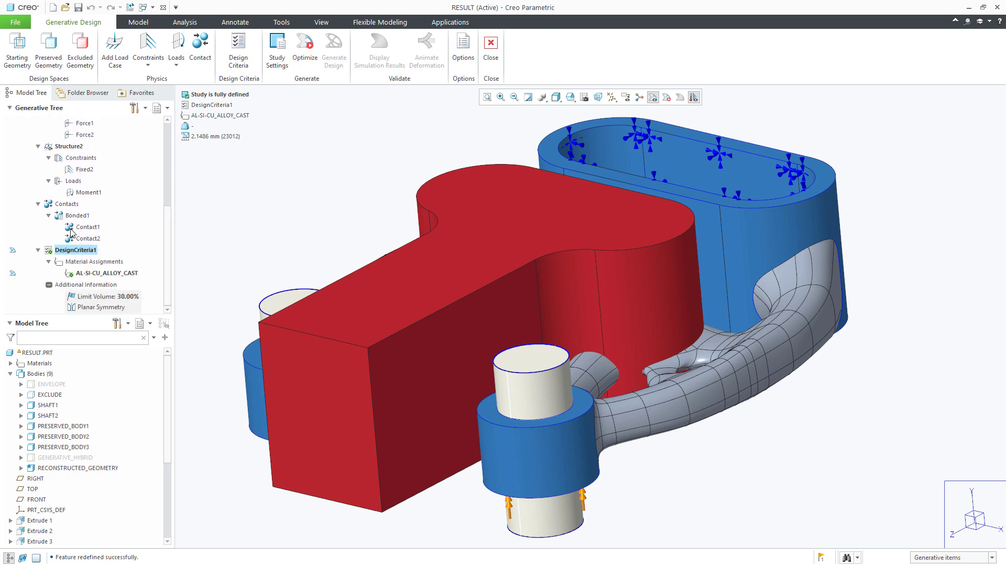
Add a Build Direction constraint normal to the TOP plane
left_click(814, 195)
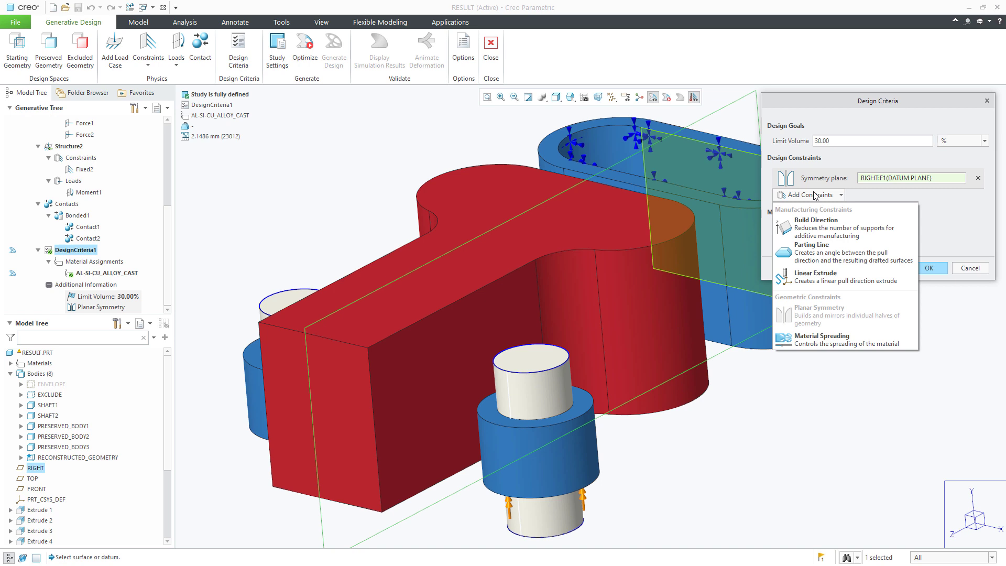
left_click(821, 224)
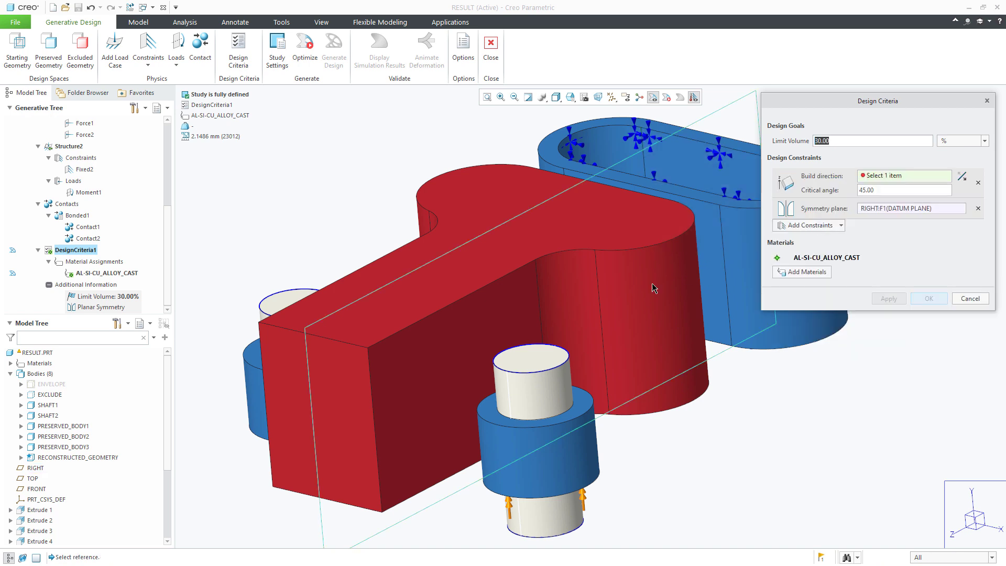
left_click(32, 478)
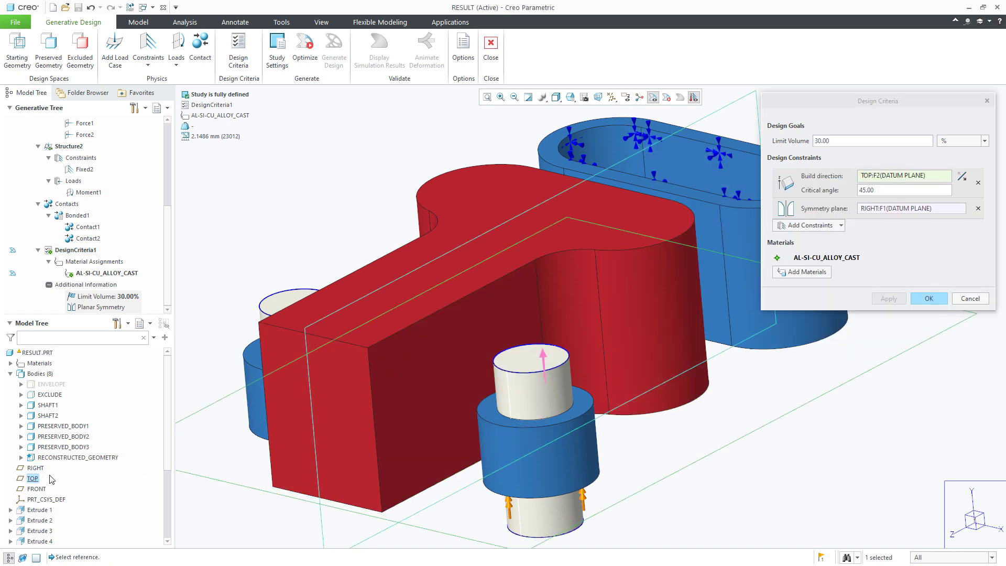
Set the critical angle to 35° and re-optimize the bracket to 0.1 kg
double_click(876, 189)
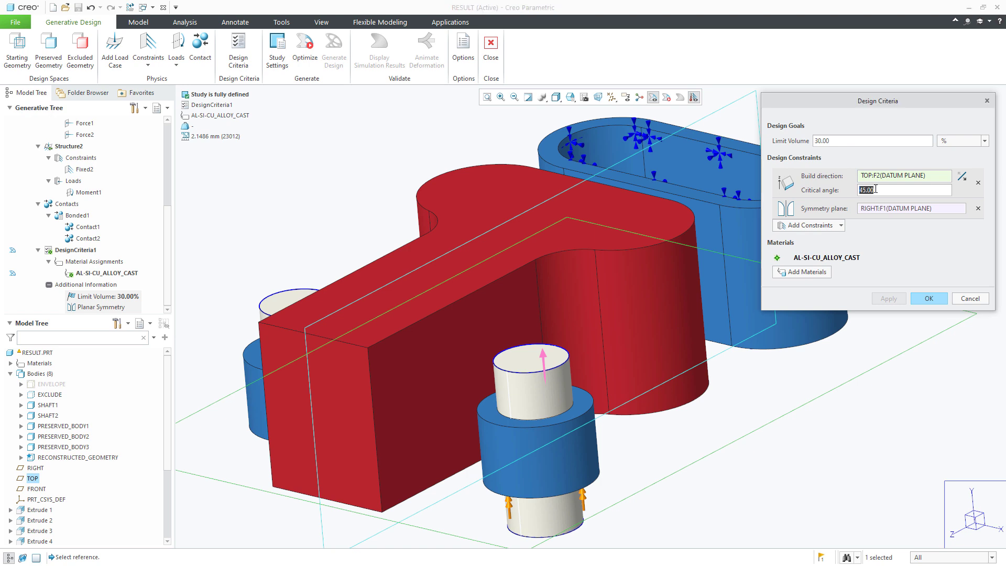
type("35")
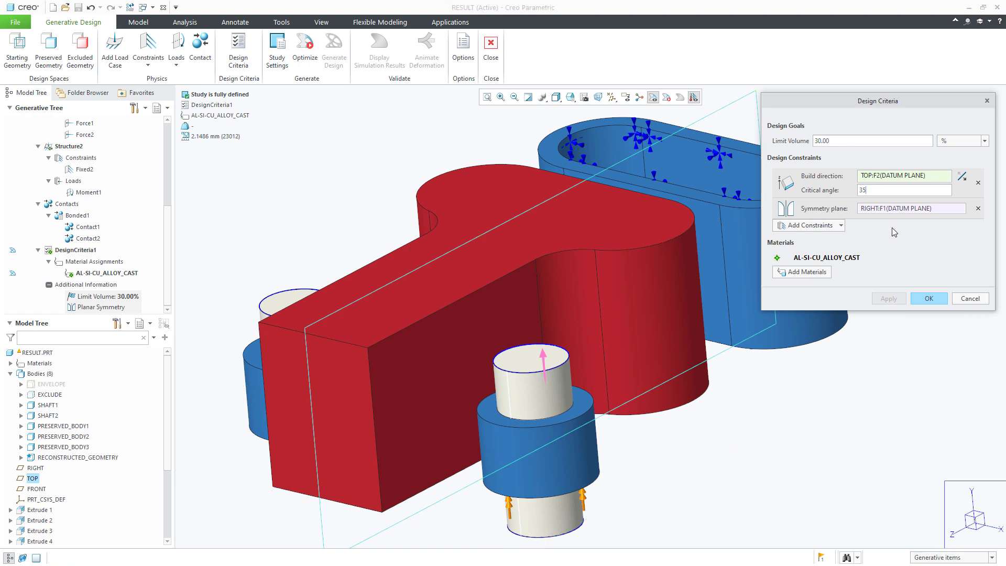
left_click(931, 299)
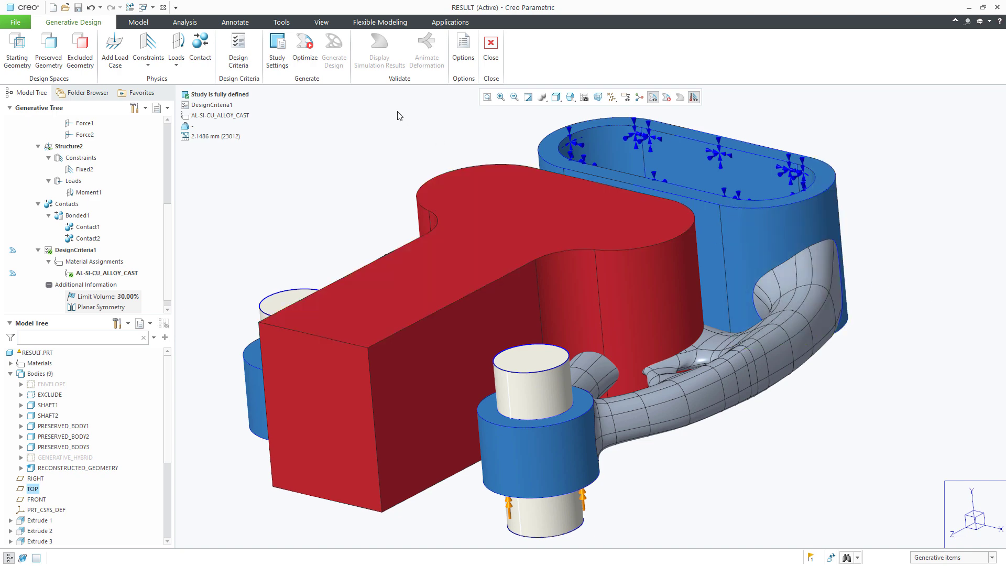
left_click(313, 61)
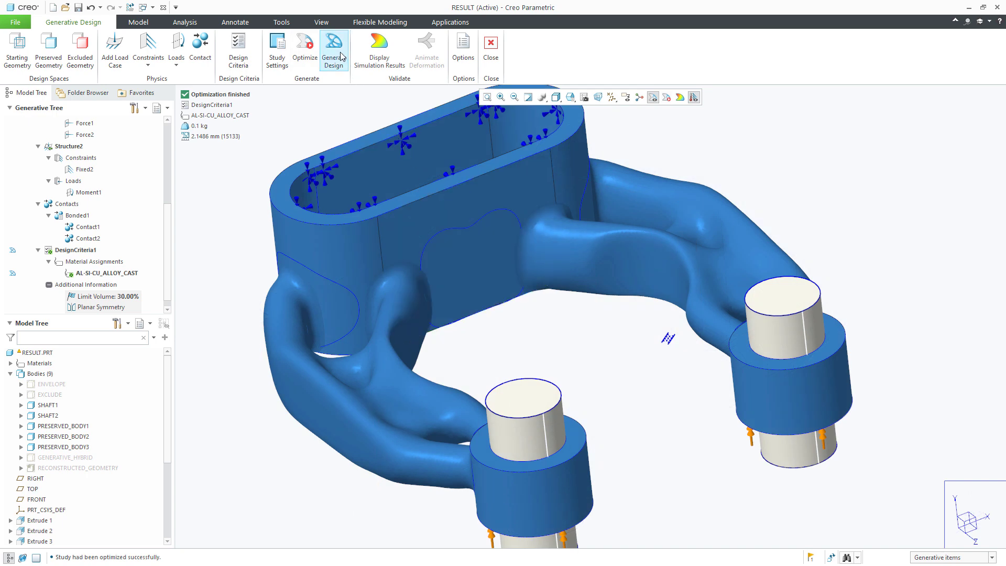
Generate the design as a Reconstruct to B-Rep body in This Part, creating Body 10
left_click(341, 57)
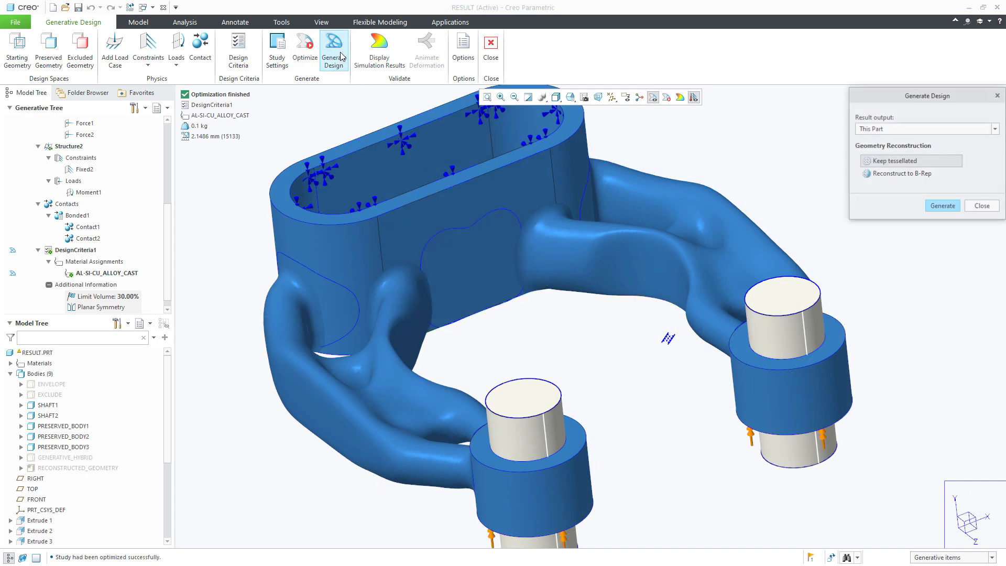
left_click(906, 173)
left_click(943, 237)
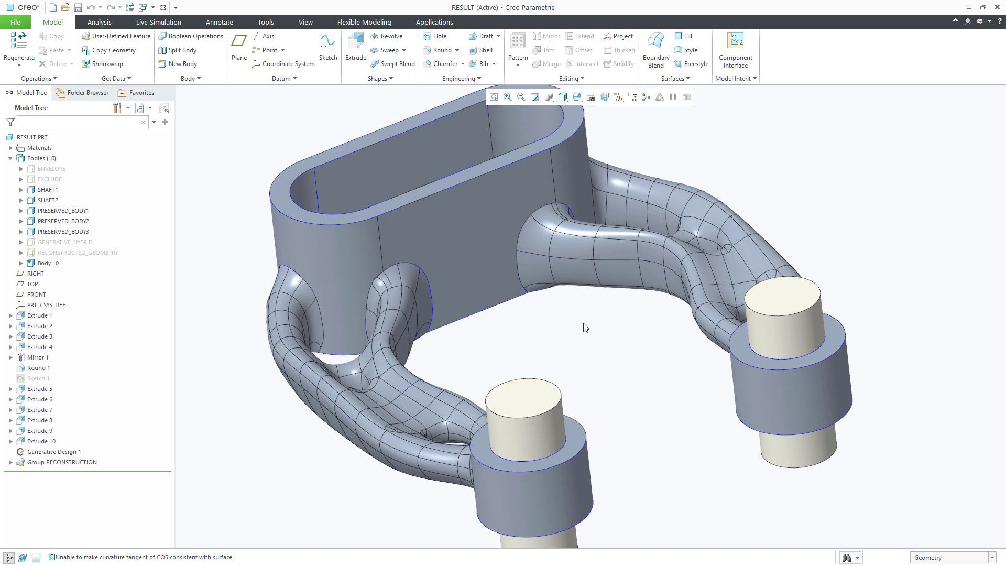
middle_click_drag(607, 337, 534, 336)
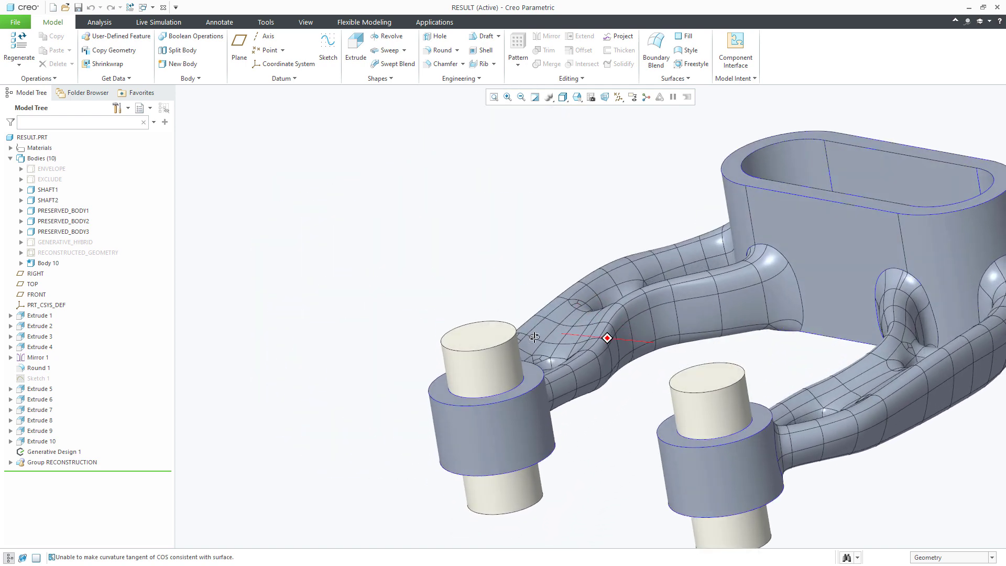
middle_click_drag(535, 337, 517, 326)
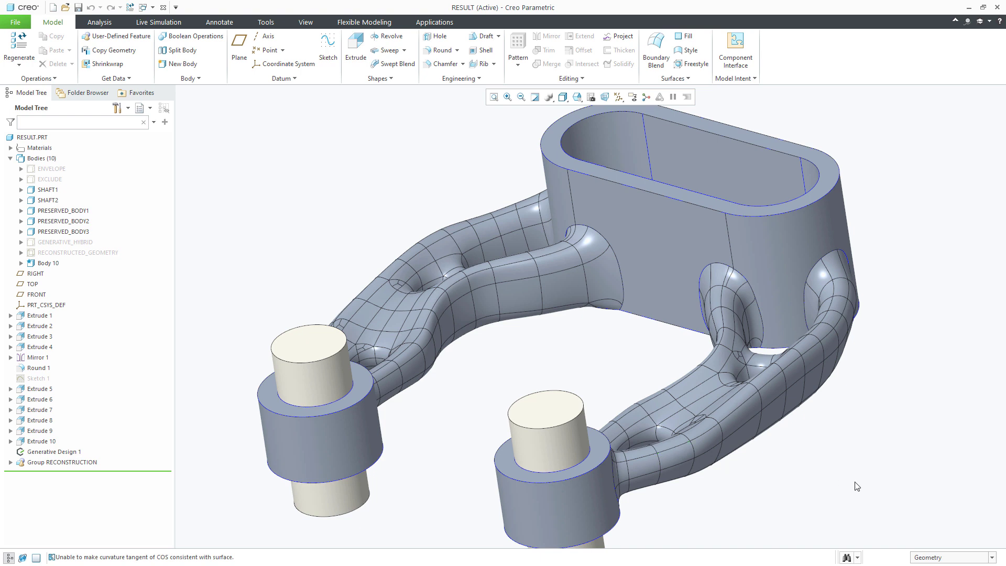